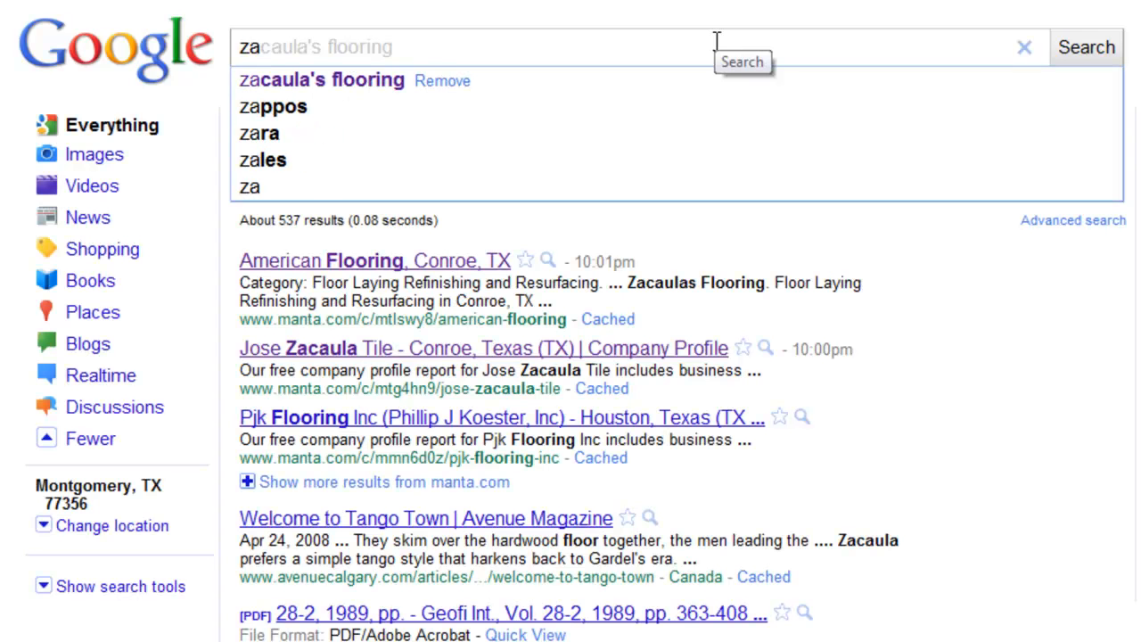
Search Google for "zacaula's flooring 77304" and filter the results to Places.
type("caula")
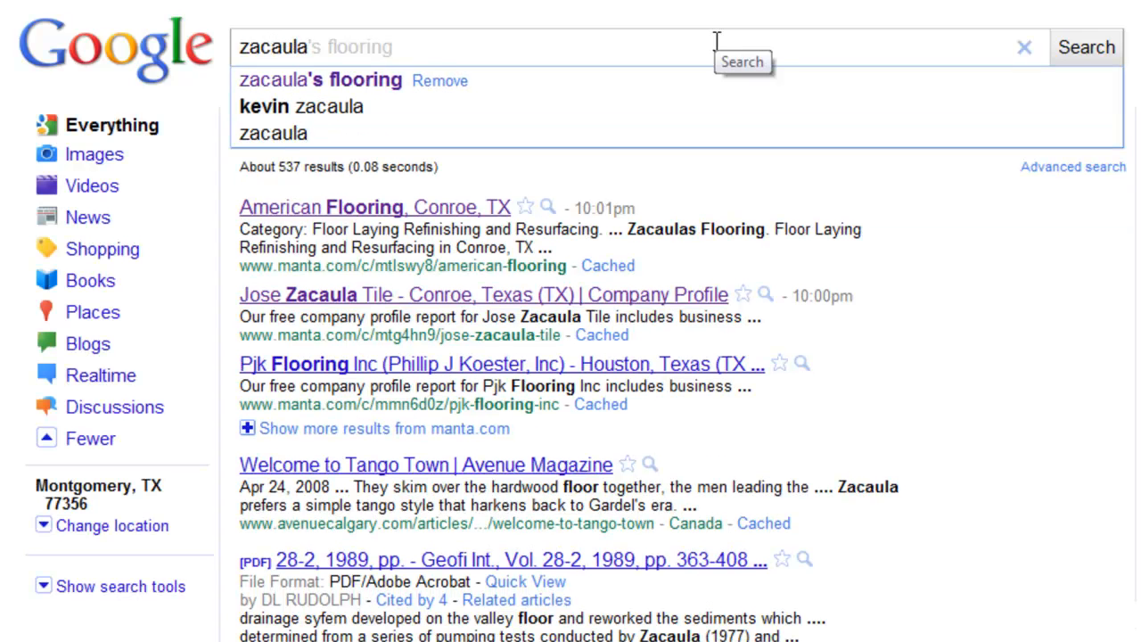
type("'s flooring")
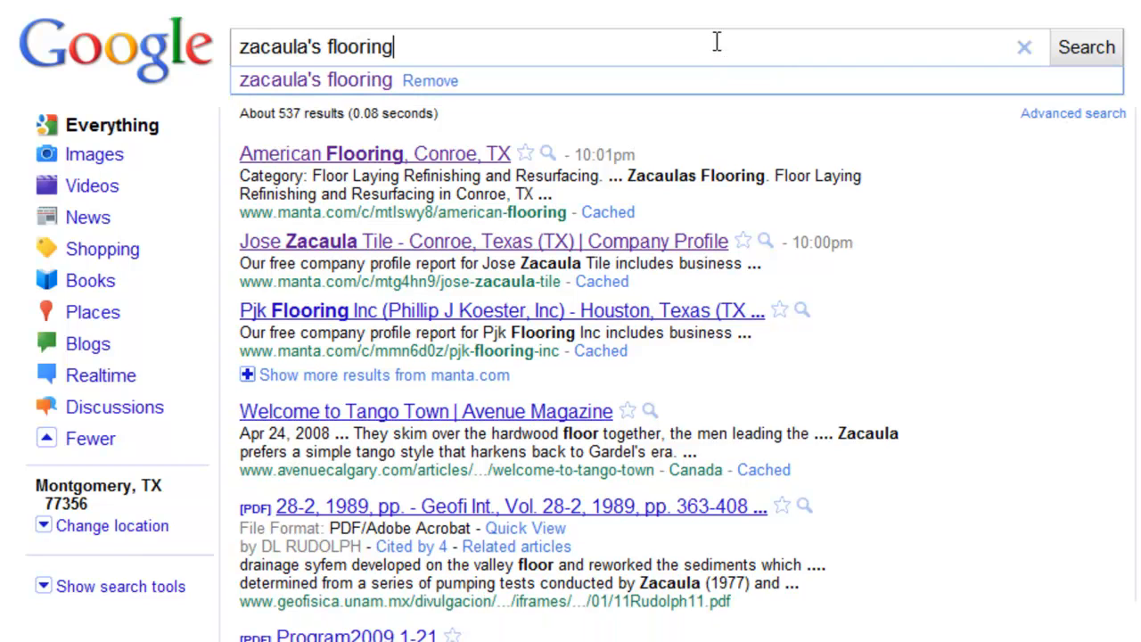
type(" 77")
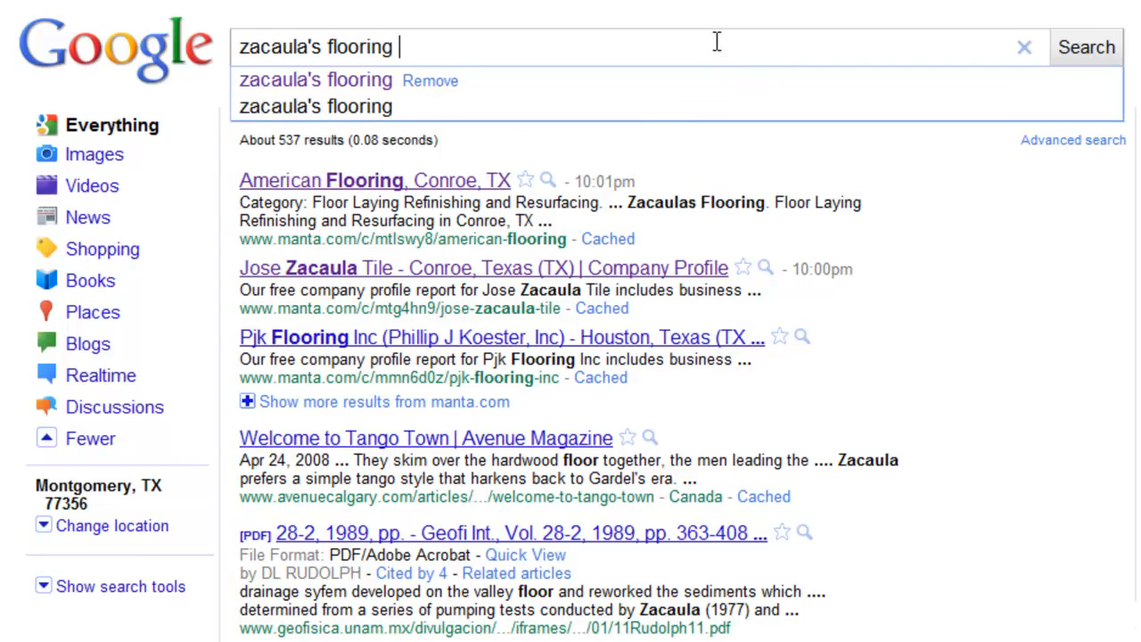
type("304")
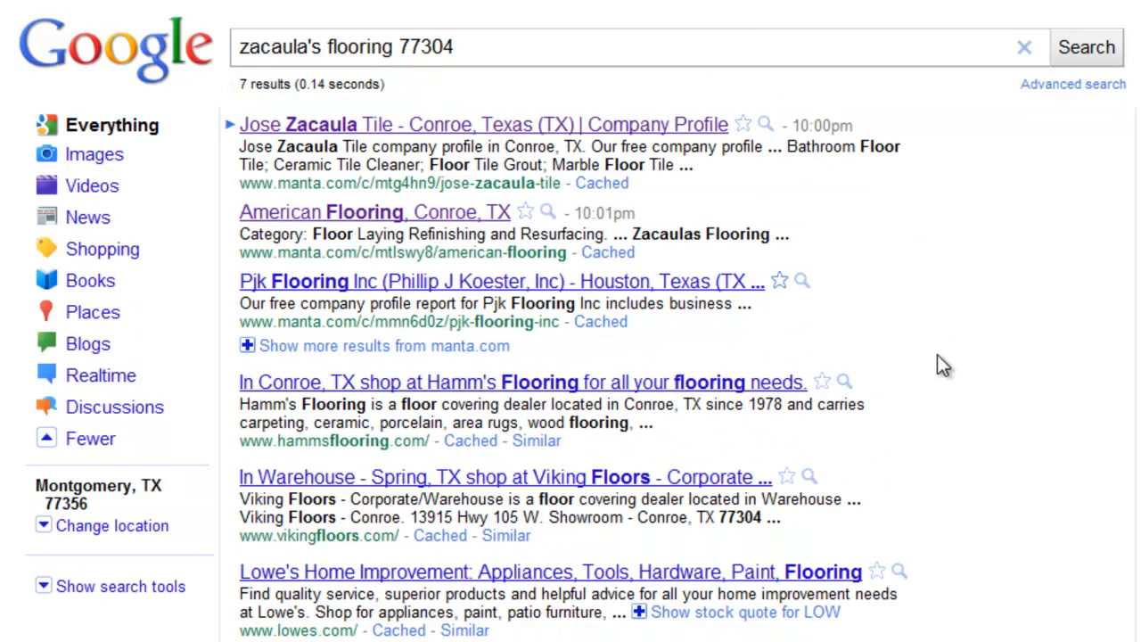
left_click(93, 314)
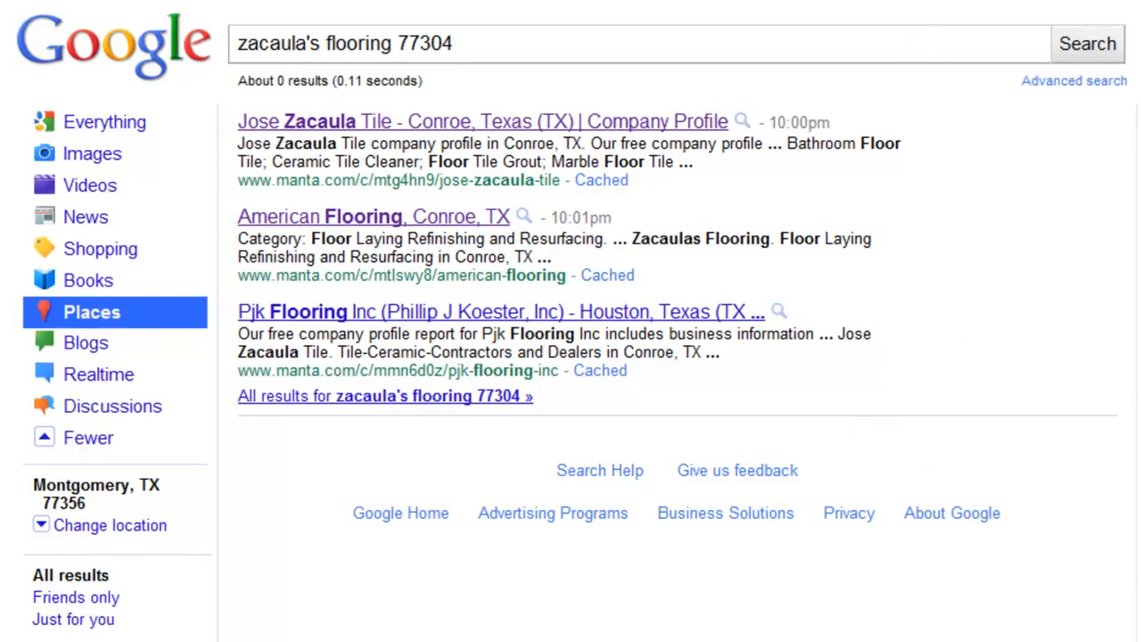
Open the Google Places page from the bookmarks and start a new business listing.
left_click(713, 2)
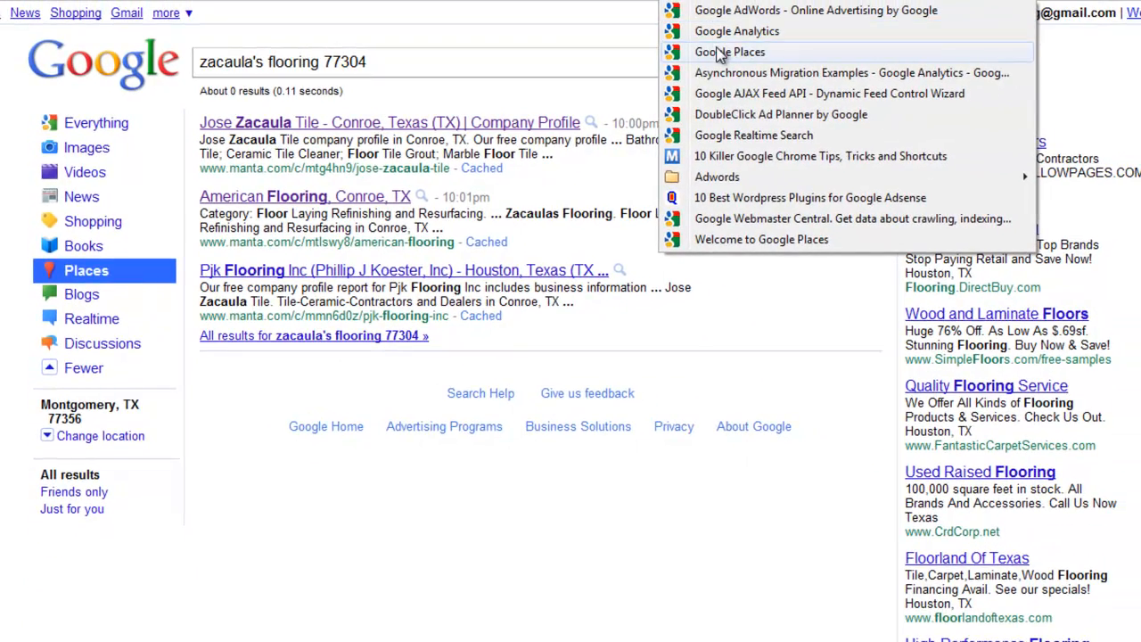
left_click(720, 53)
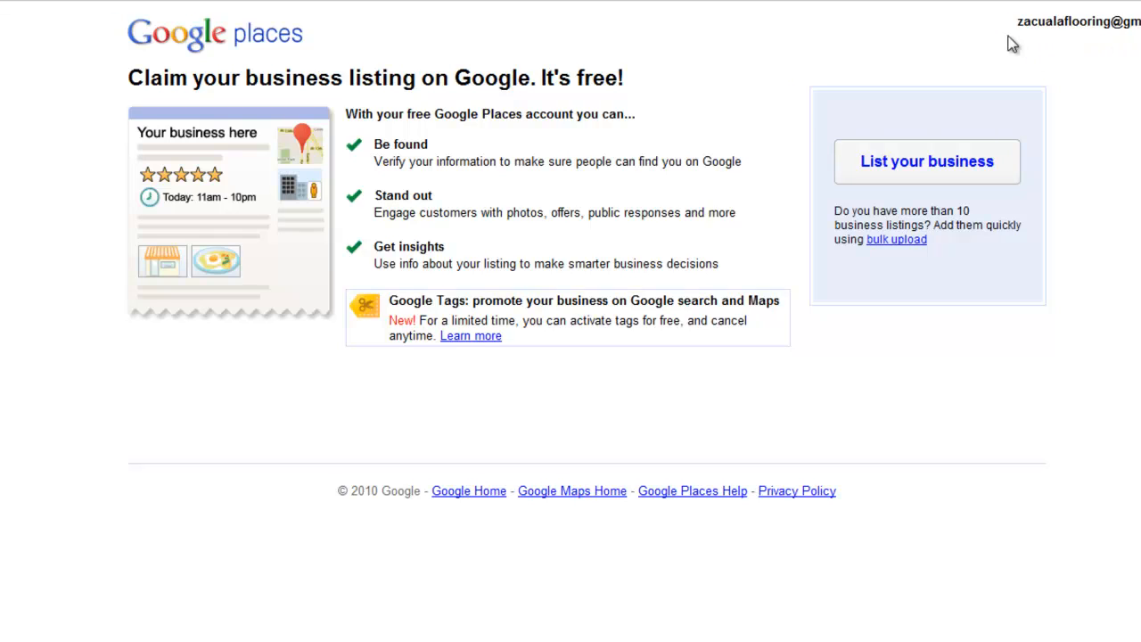
left_click(900, 176)
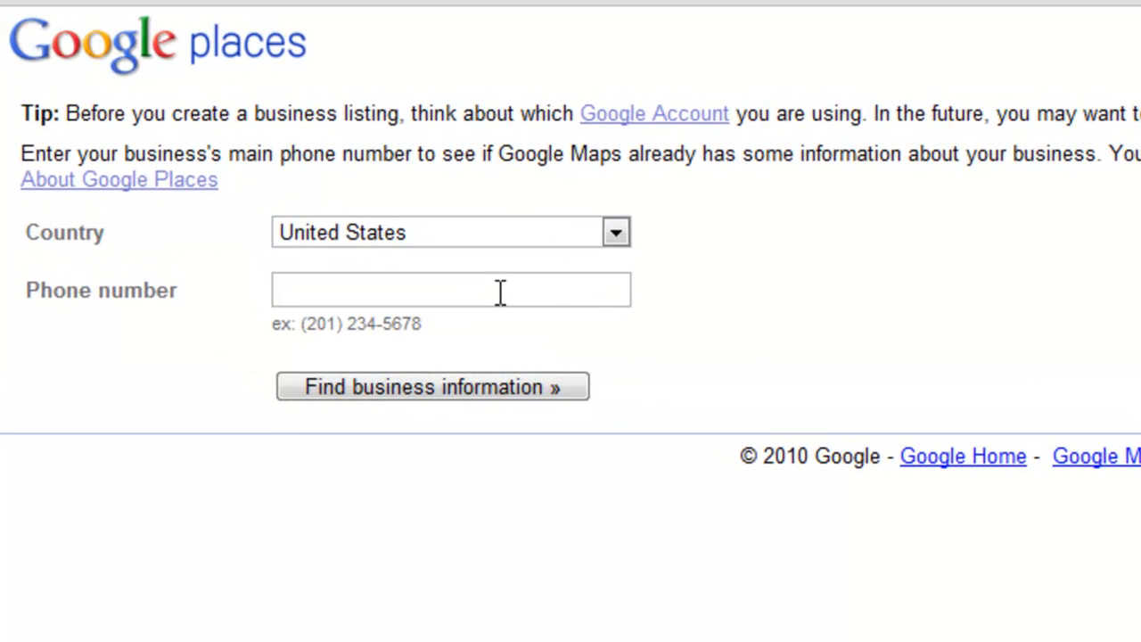
Enter the business's main phone number and look up its business information.
left_click(500, 293)
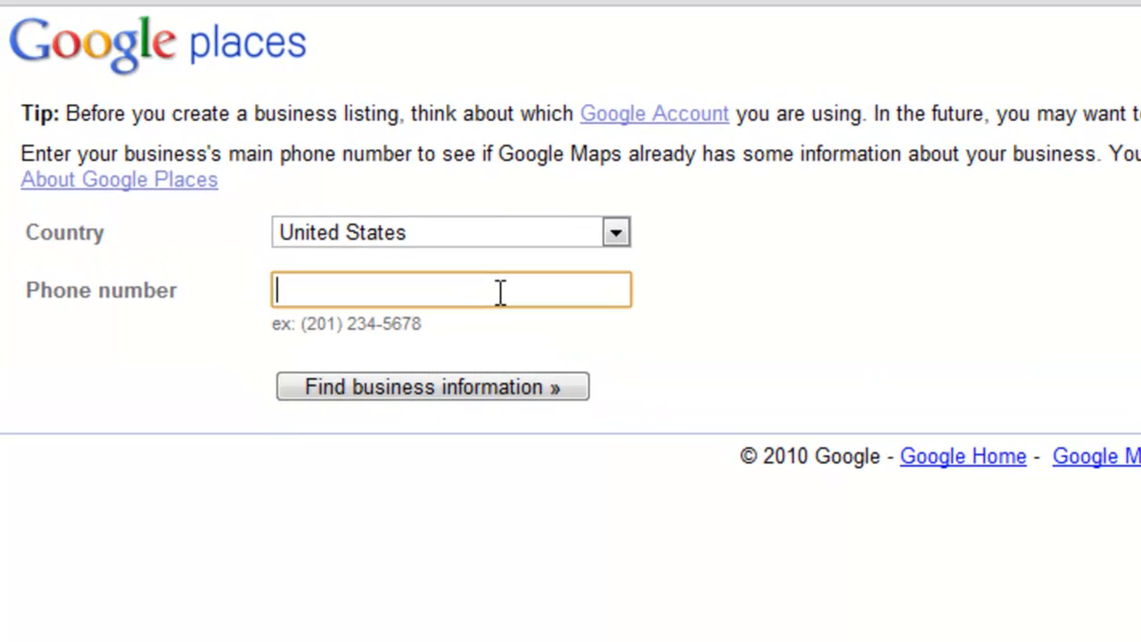
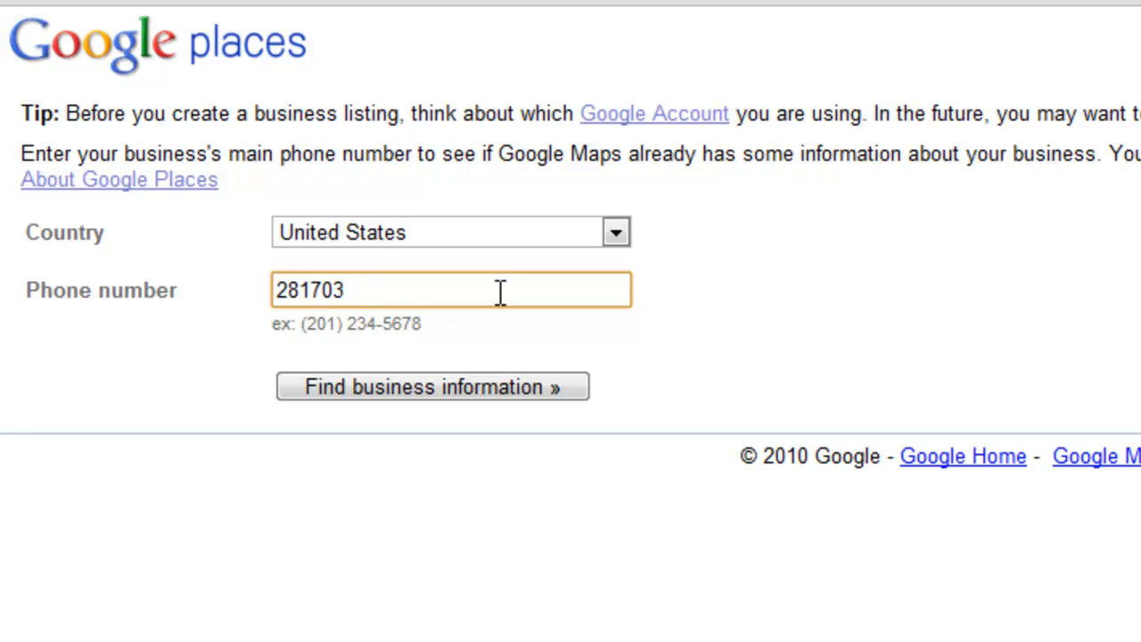
left_click(442, 387)
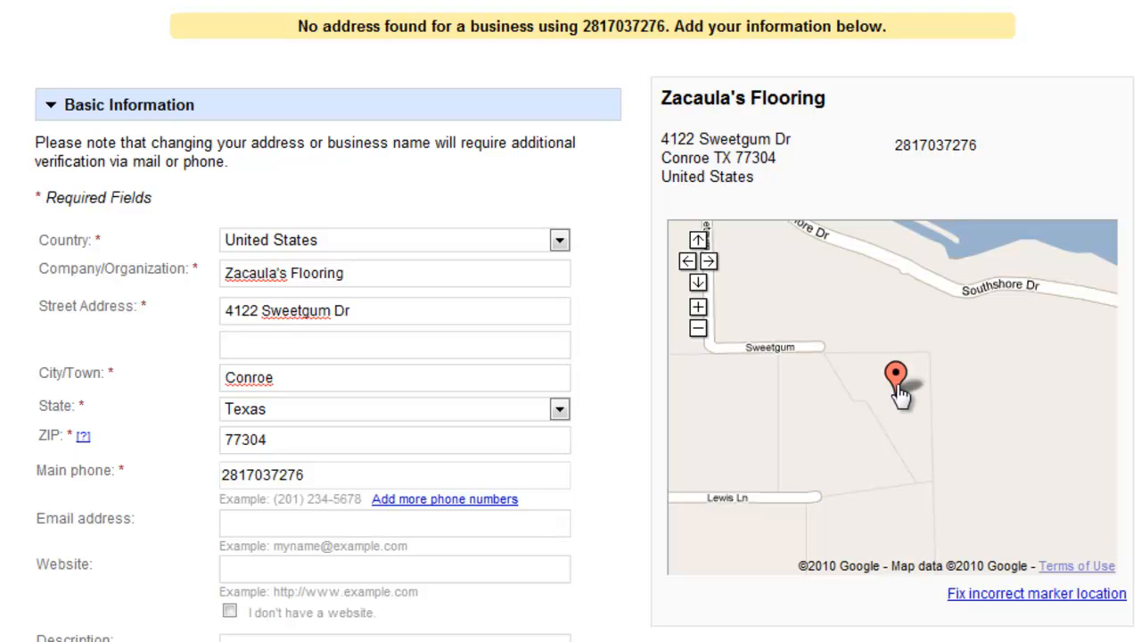
Move the map marker onto Sweetgum road near Southshore Dr and save the corrected location.
left_click(1028, 595)
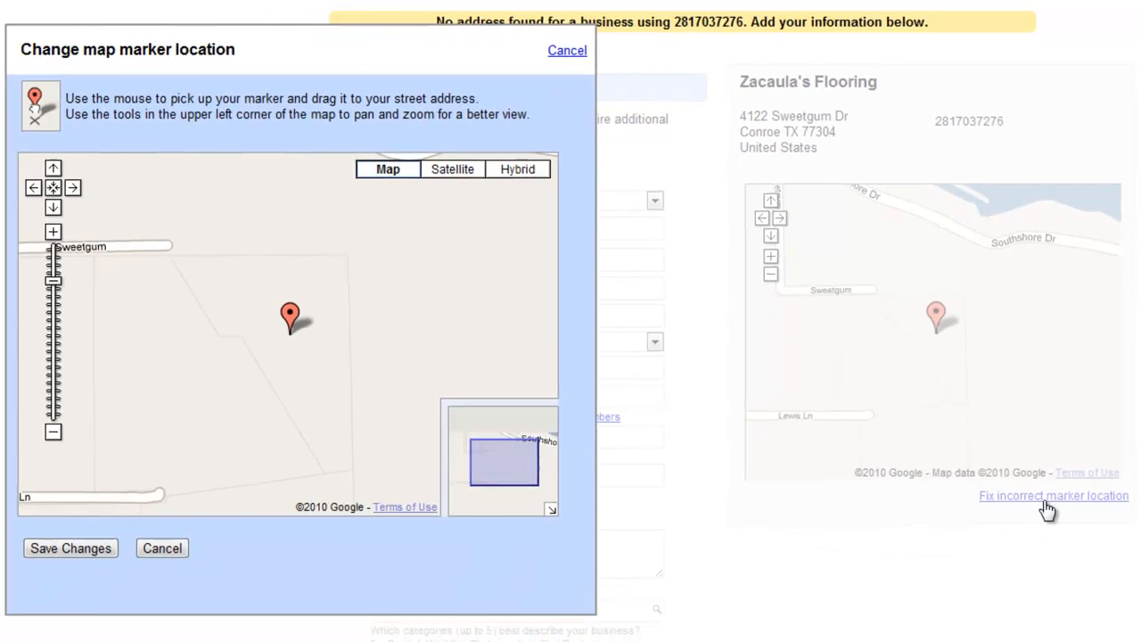
mouse_move(229, 326)
left_mouse_down()
mouse_move(246, 351)
mouse_move(361, 408)
mouse_move(288, 287)
mouse_move(185, 258)
left_mouse_up()
mouse_move(198, 365)
left_mouse_down()
mouse_move(279, 428)
mouse_move(342, 453)
left_mouse_up()
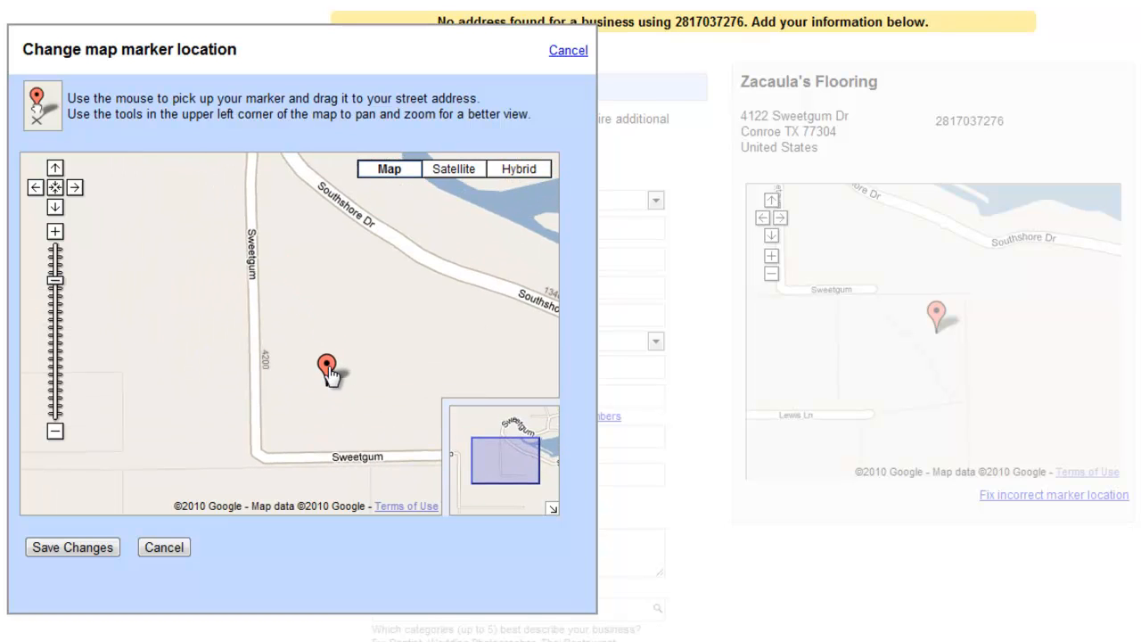
mouse_move(326, 369)
left_mouse_down()
mouse_move(182, 252)
mouse_move(210, 229)
mouse_move(225, 234)
left_mouse_up()
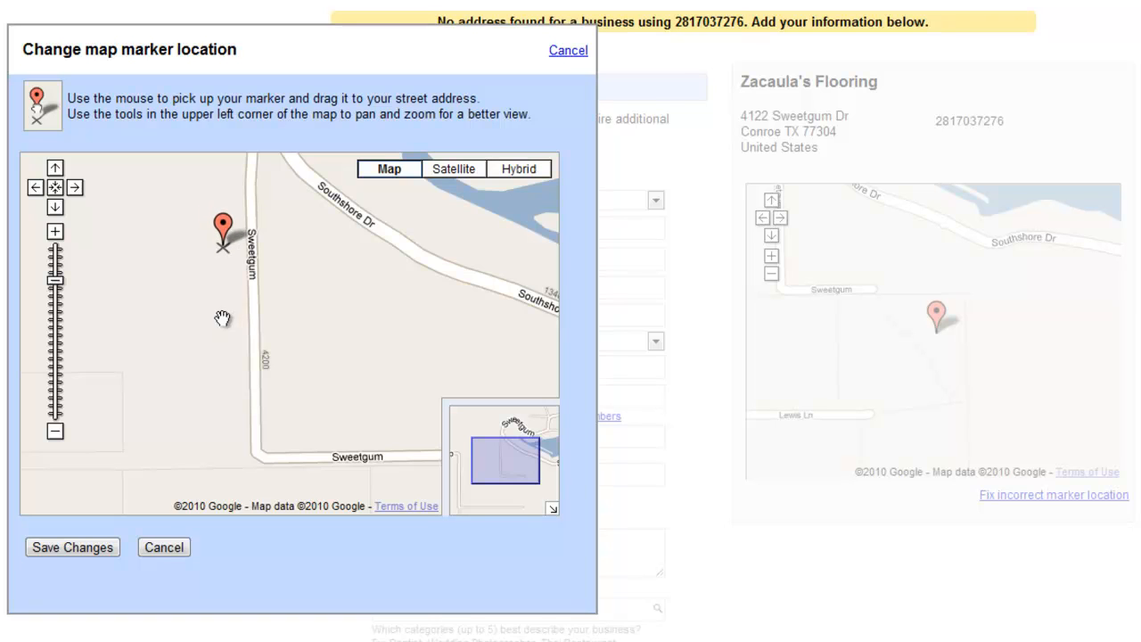
left_click(74, 547)
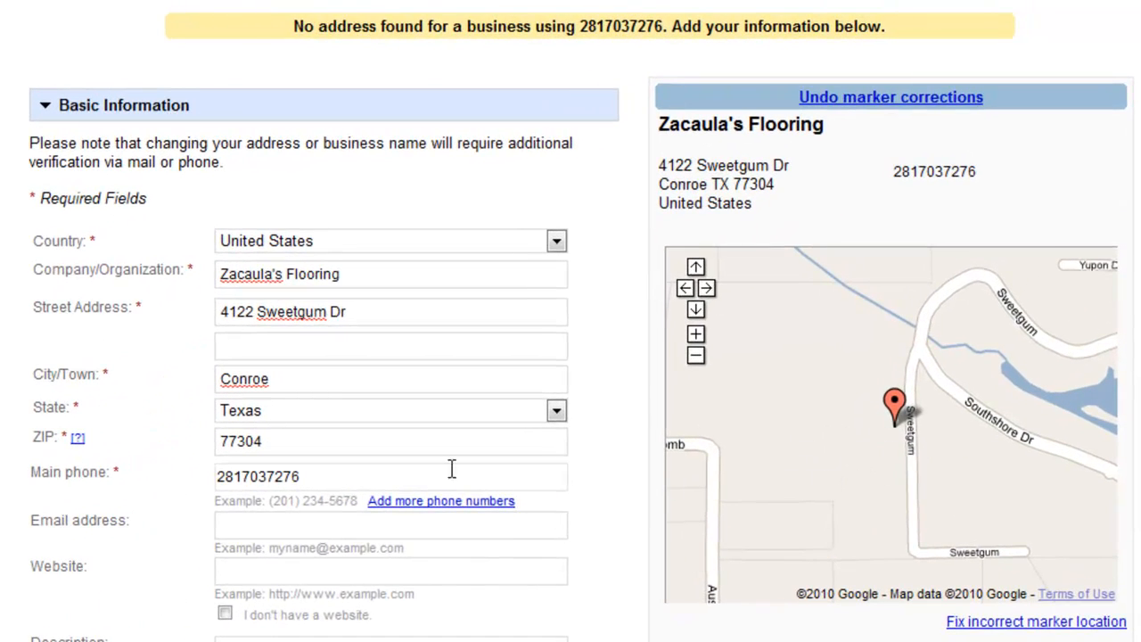
Enter the business e-mail, mark no website, and paste the flooring-services description.
left_click(229, 527)
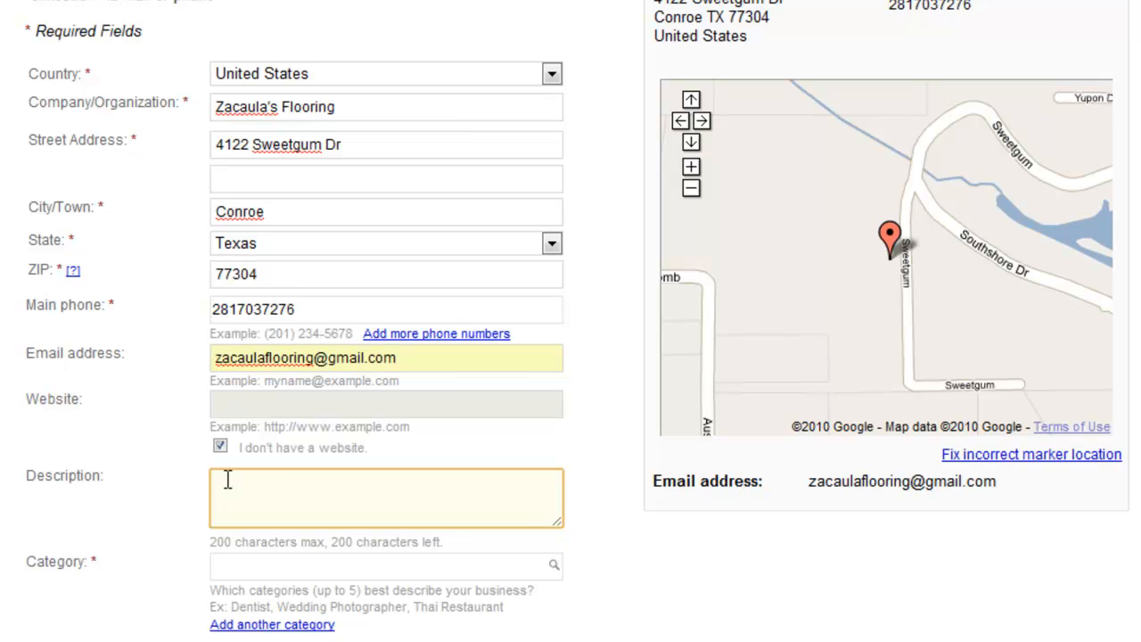
right_click(228, 479)
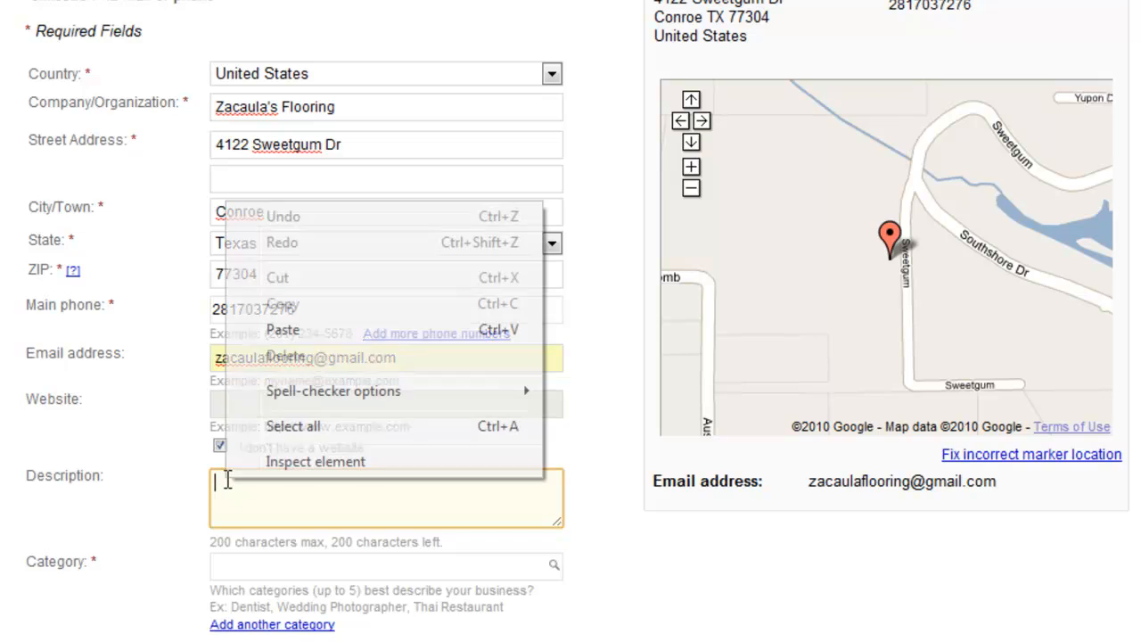
left_click(291, 334)
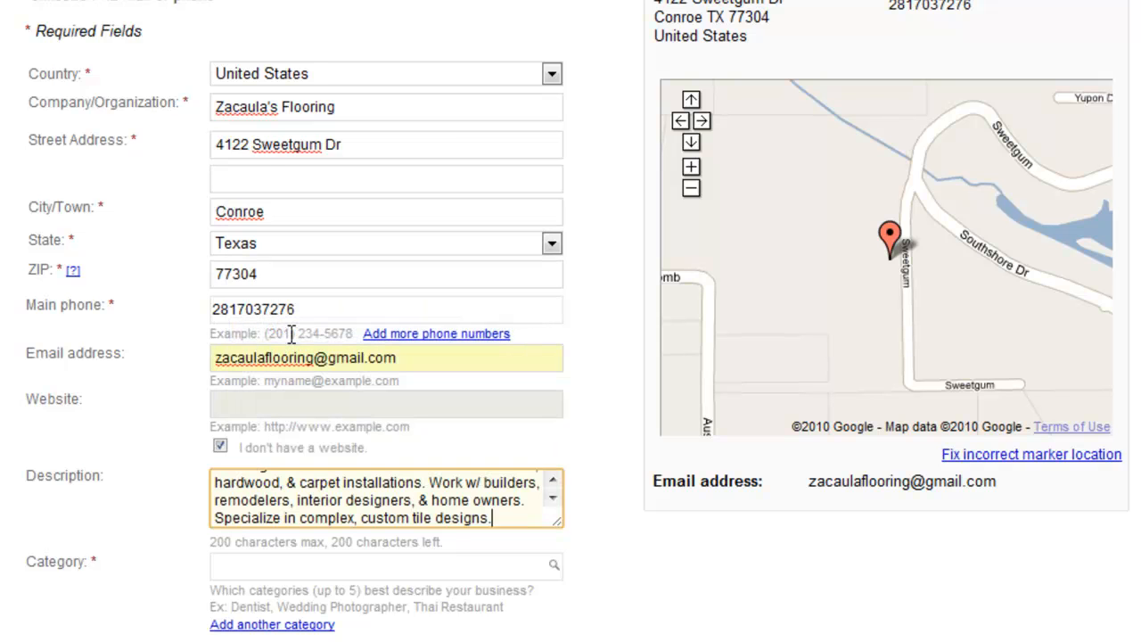
left_click(598, 523)
scroll(598, 523, "down", 1)
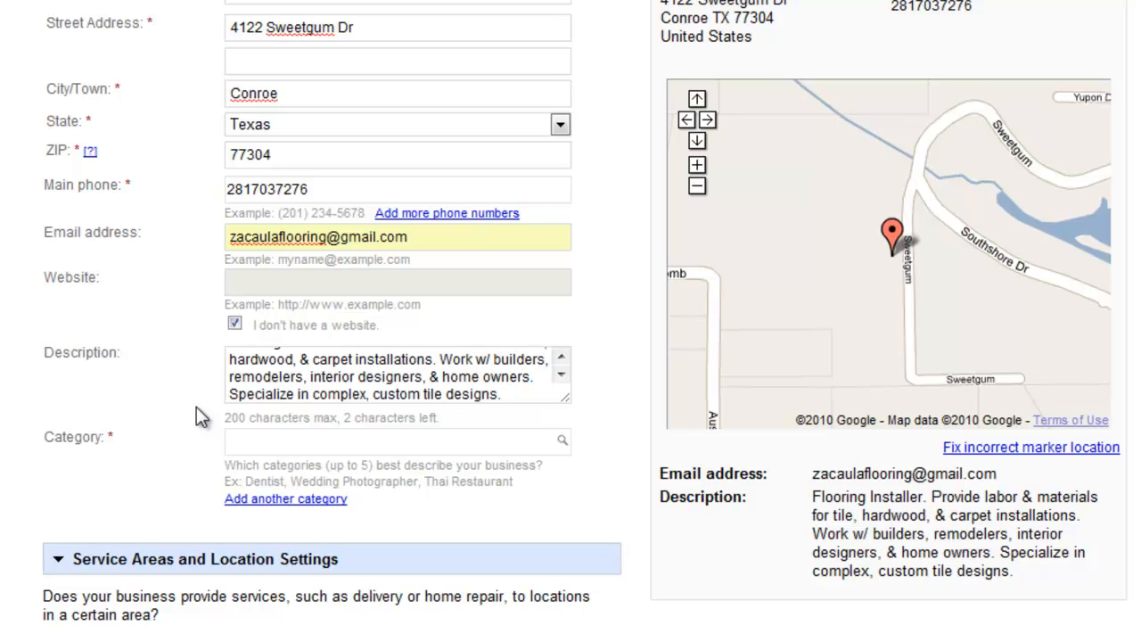
Set the primary category to Flooring Contractor.
left_click(320, 431)
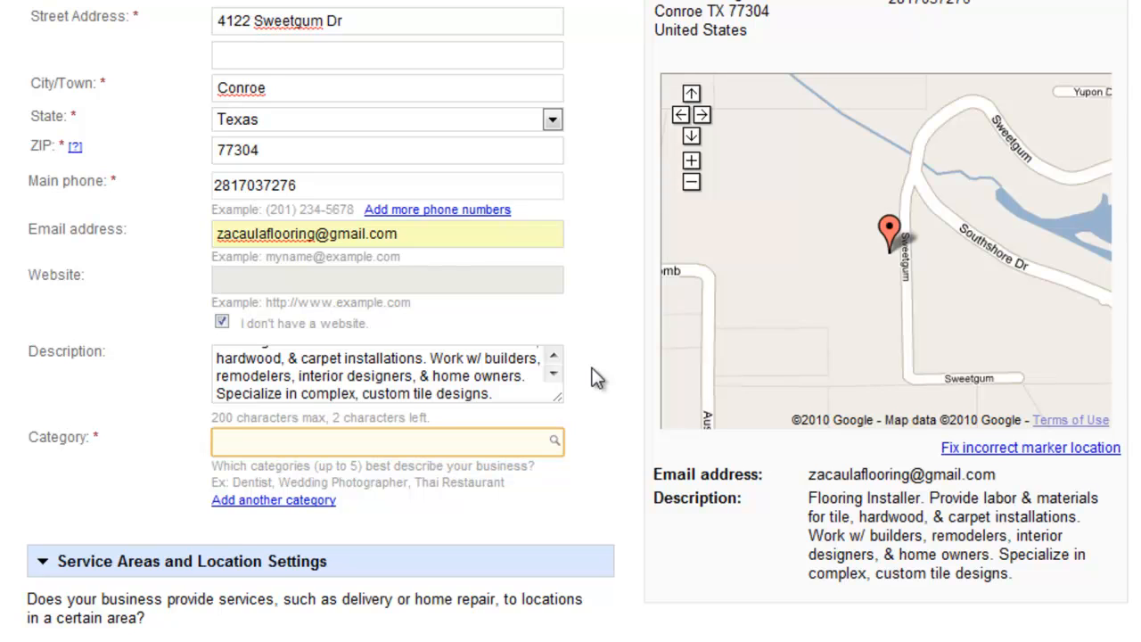
type("Flooring")
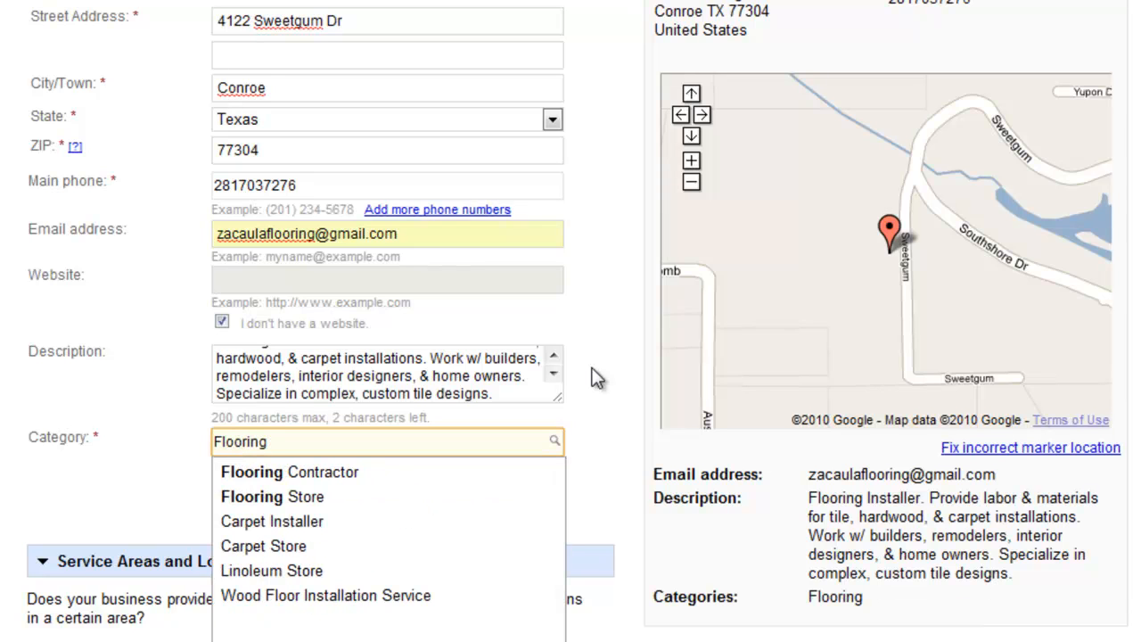
left_click(317, 473)
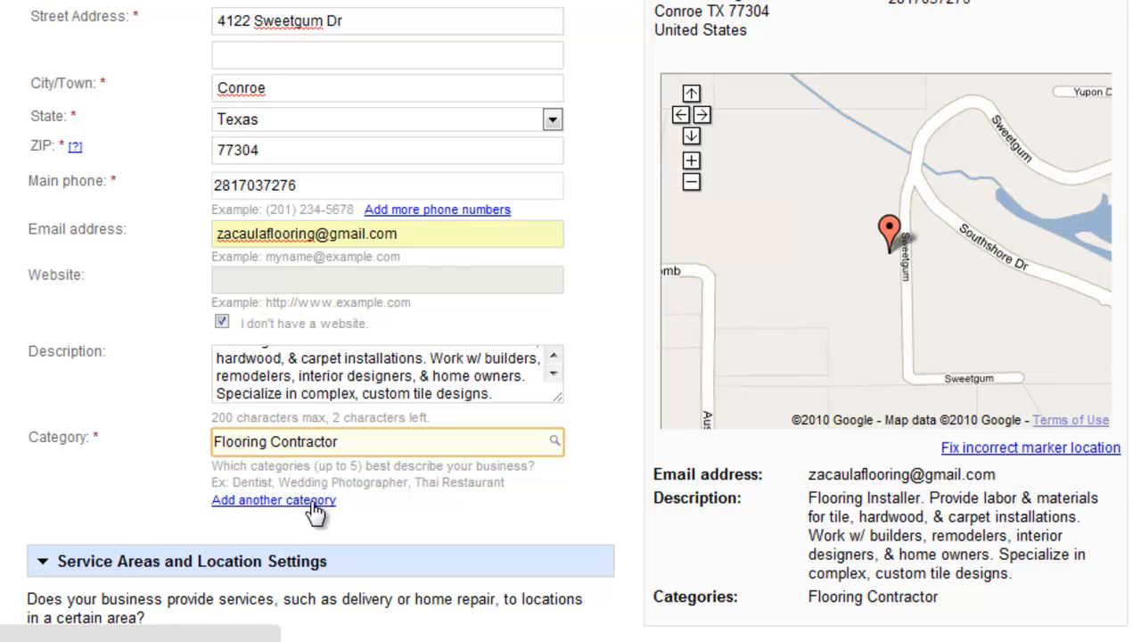
Add four extra category fields and set the second category to Wood Floor Installation Service.
left_click(316, 501)
left_click(310, 529)
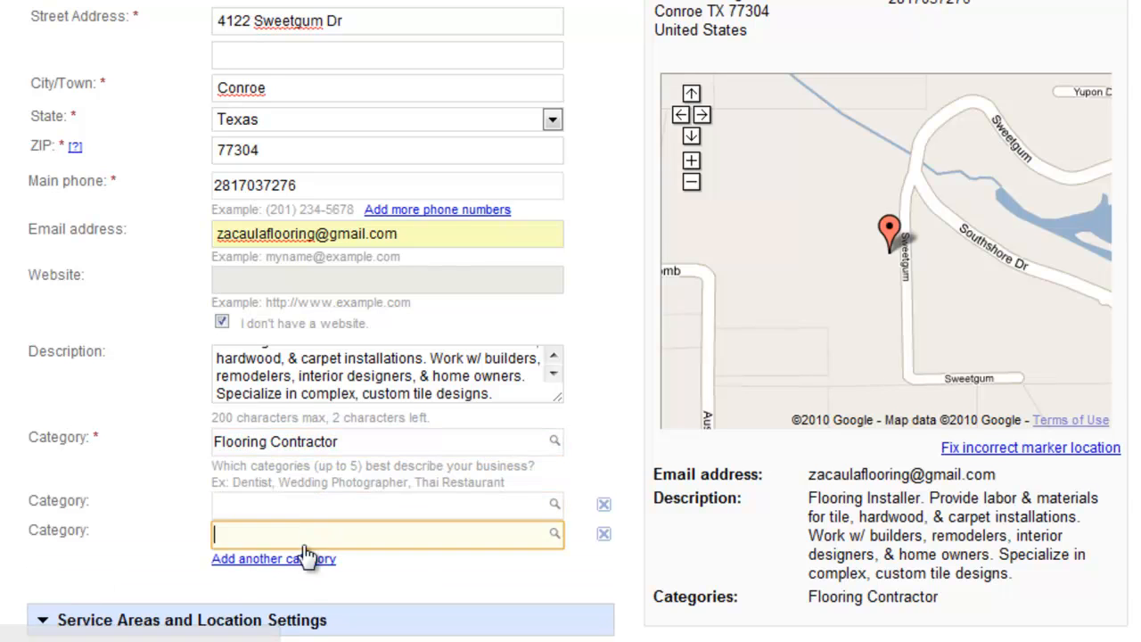
left_click(304, 554)
left_click(302, 589)
scroll(312, 624, "down", 3)
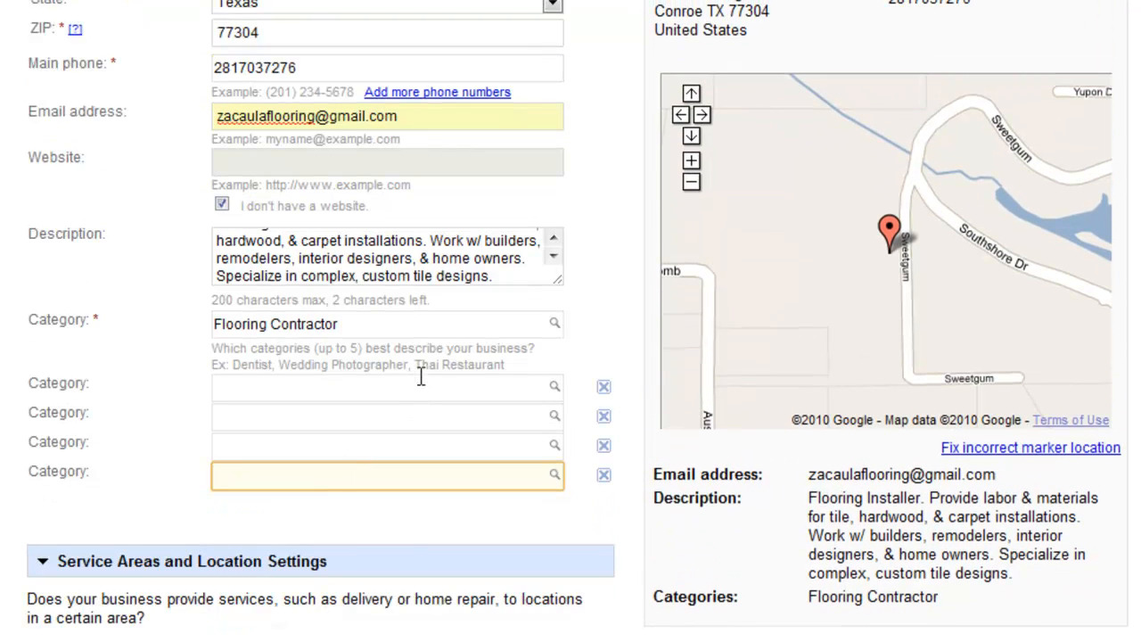
left_click(408, 379)
type("Fl")
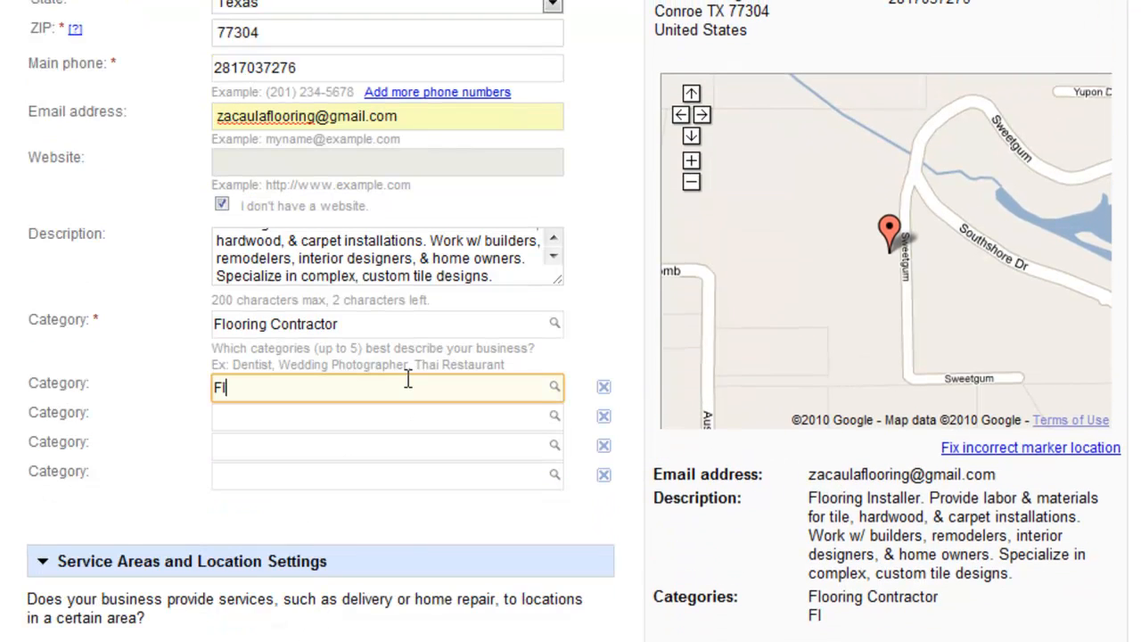
type("ooring")
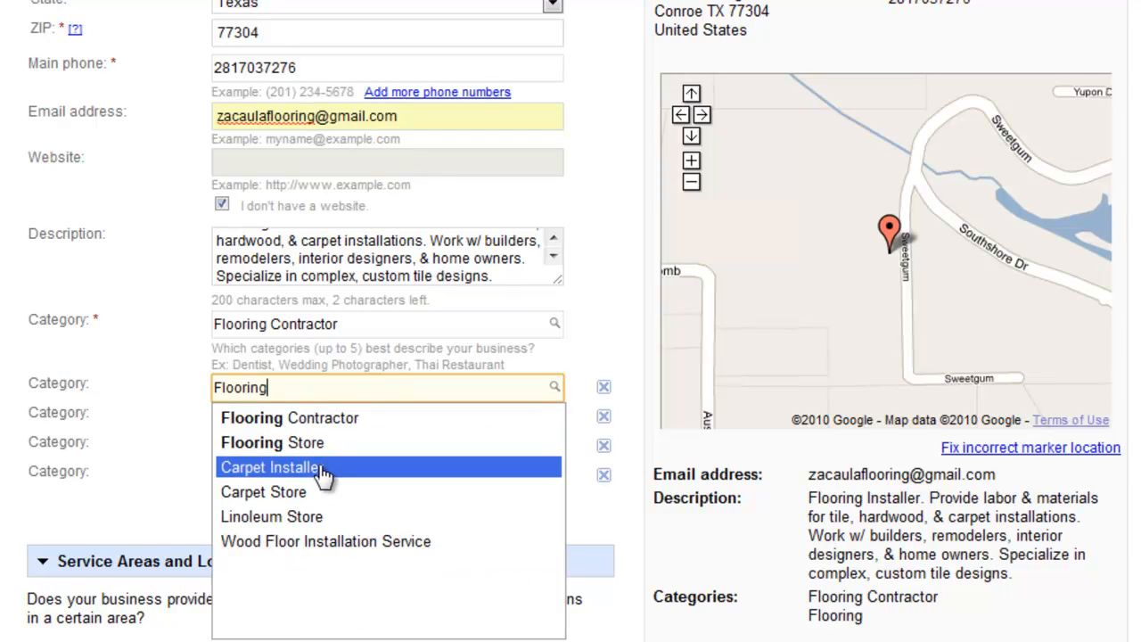
left_click(324, 543)
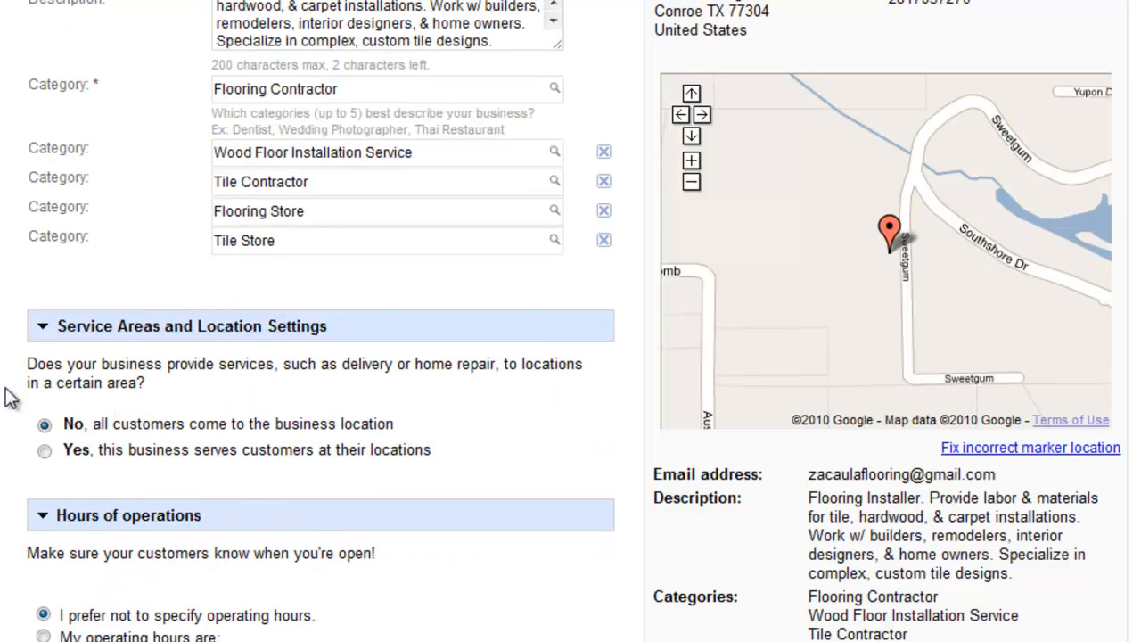
Mark that the business serves customers on site, within 20 miles of 77304, and preview it.
scroll(570, 321, "up", 1)
scroll(570, 321, "down", 2)
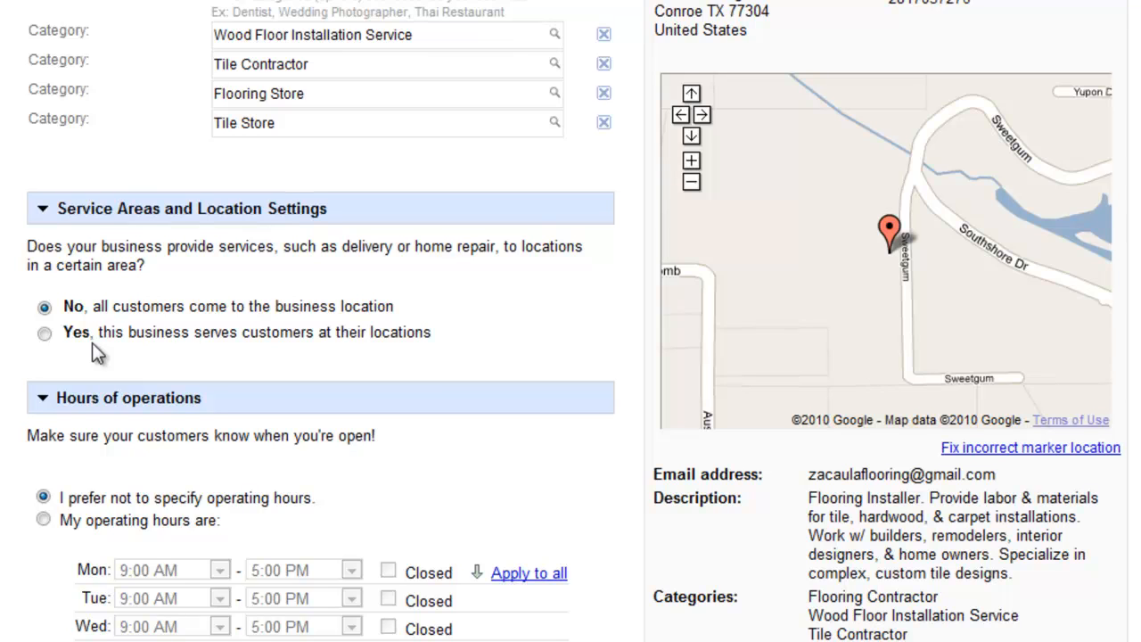
left_click(44, 333)
scroll(343, 345, "down", 3)
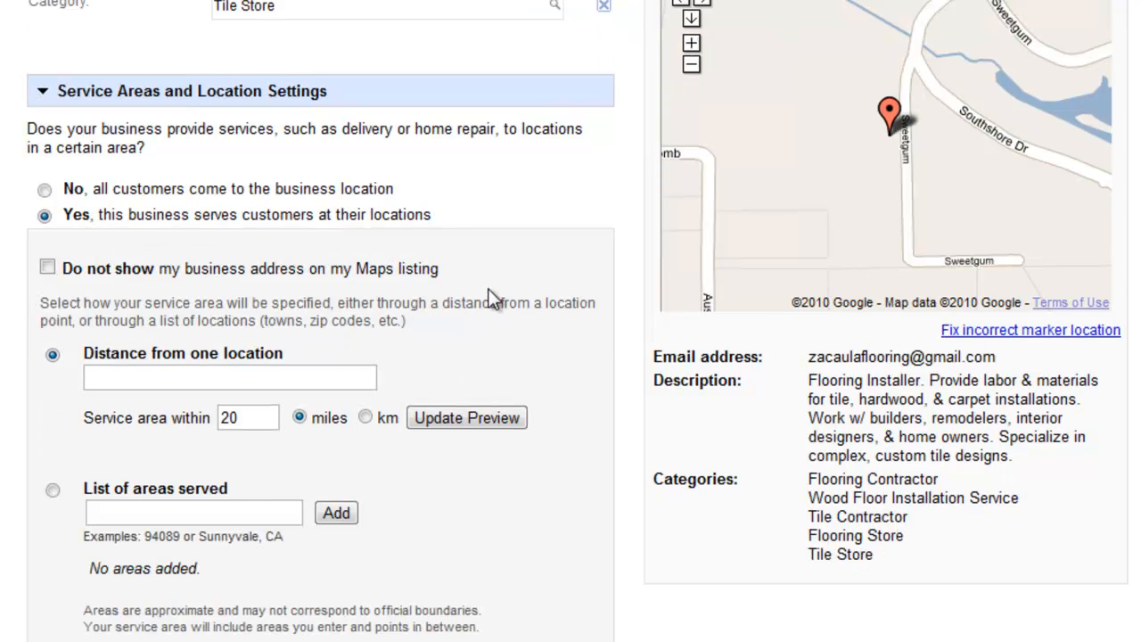
scroll(489, 298, "down", 3)
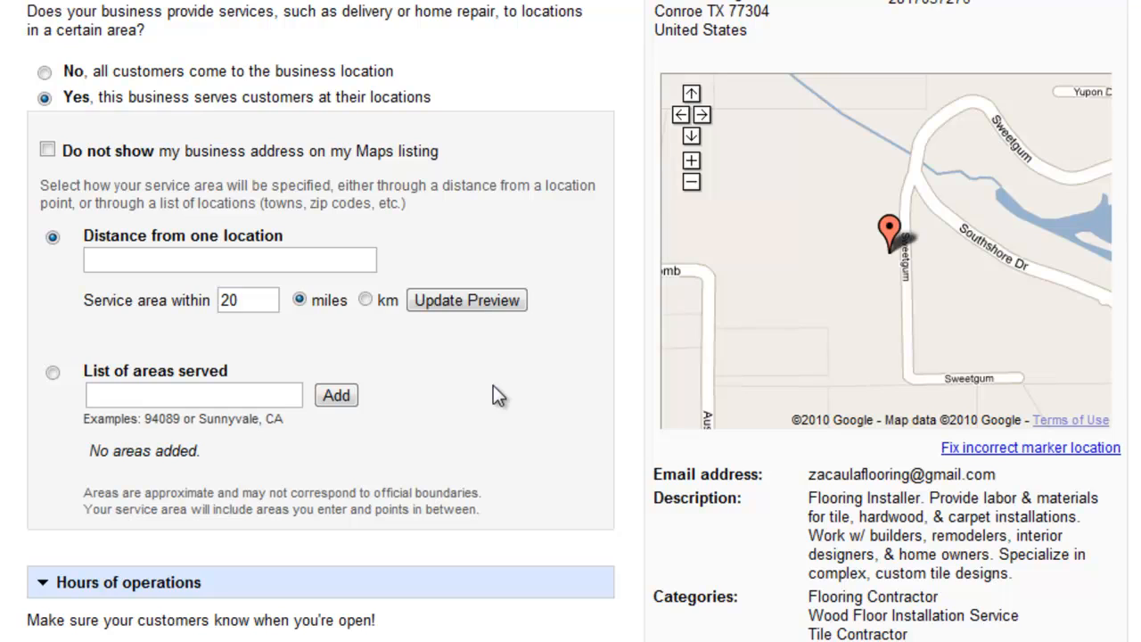
left_click(202, 259)
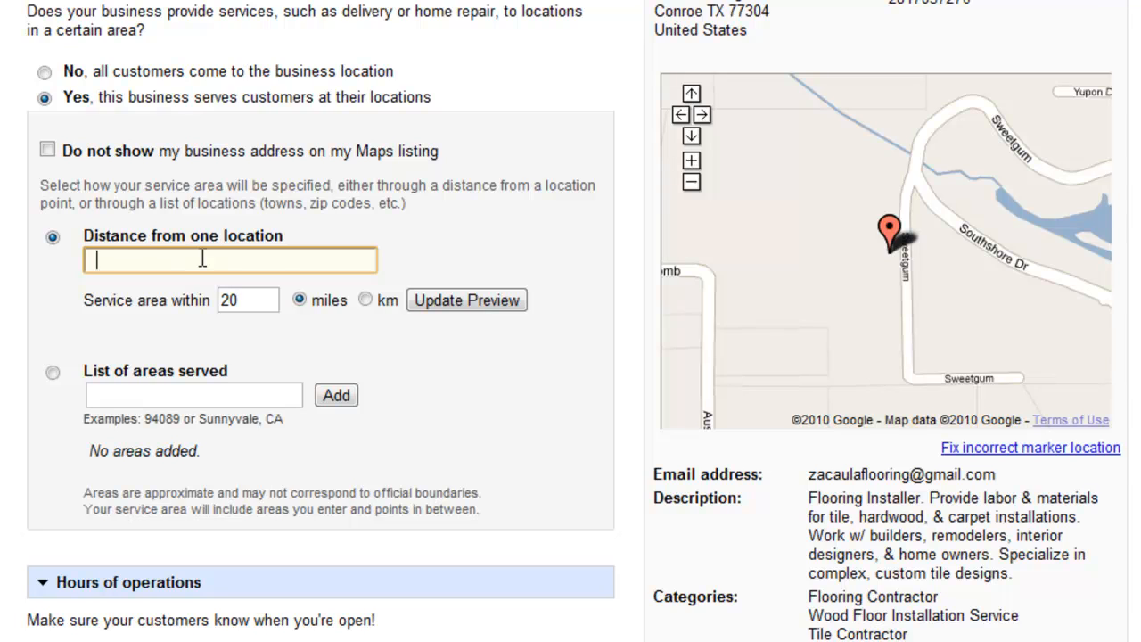
type("77304")
left_click(471, 303)
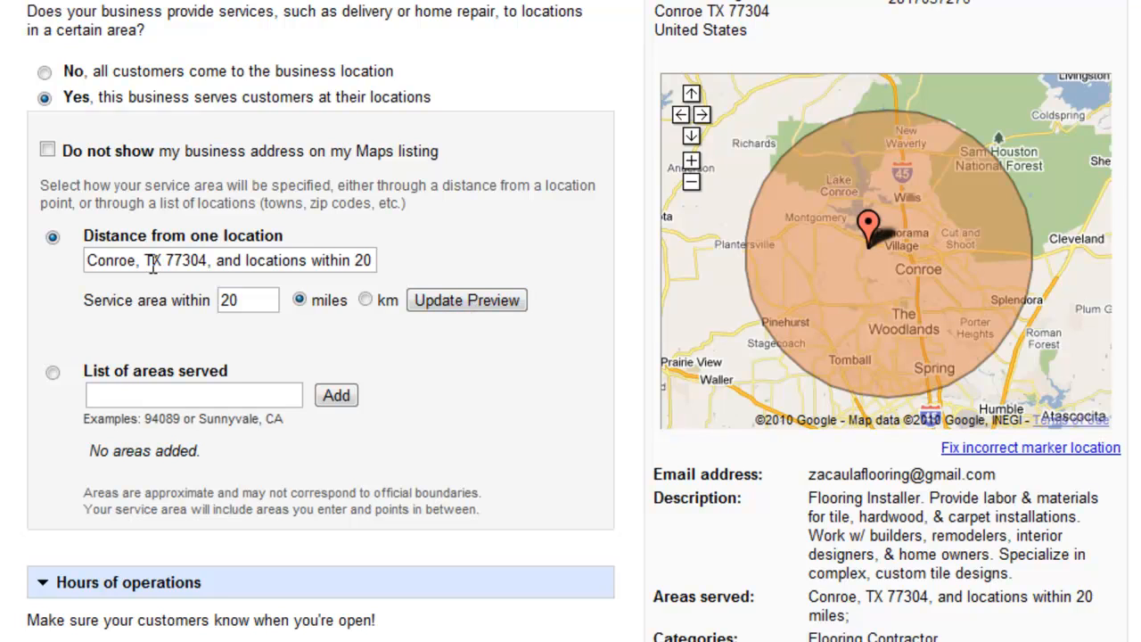
Switch to a list of areas served, add Conroe, Texas, then remove it.
left_click(54, 375)
left_click(144, 396)
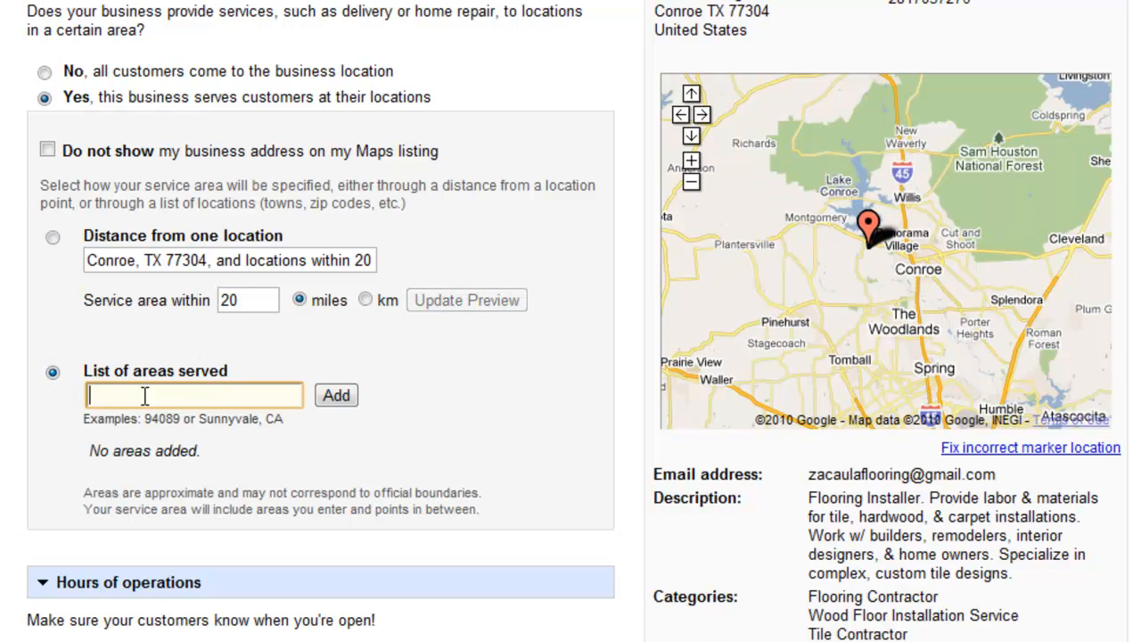
type("Conroe, Tex")
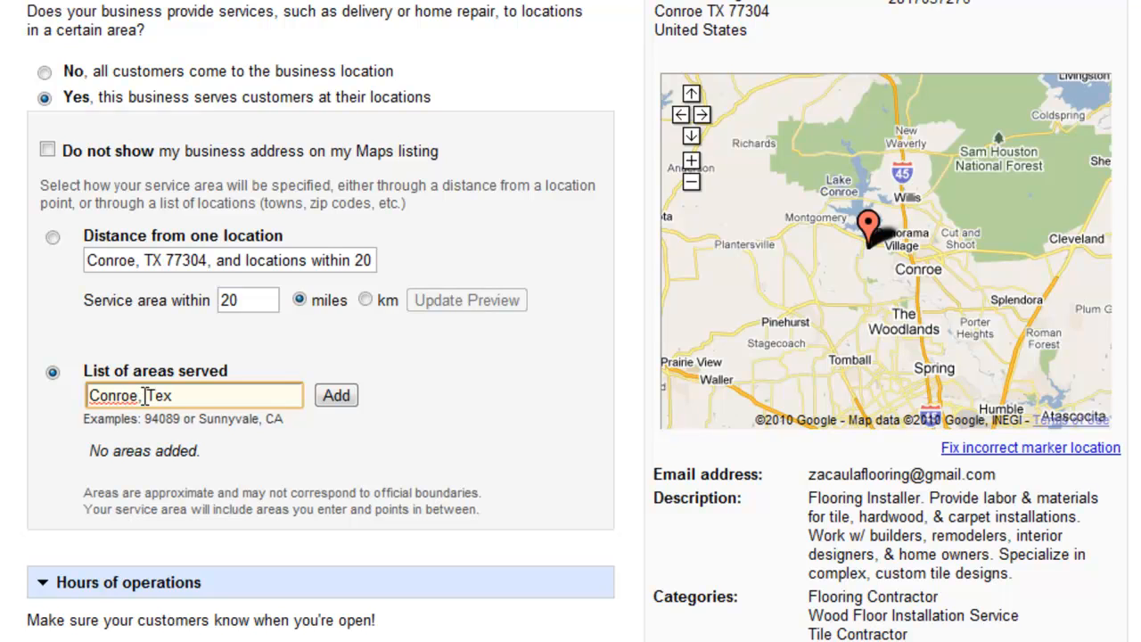
type("as")
left_click(346, 404)
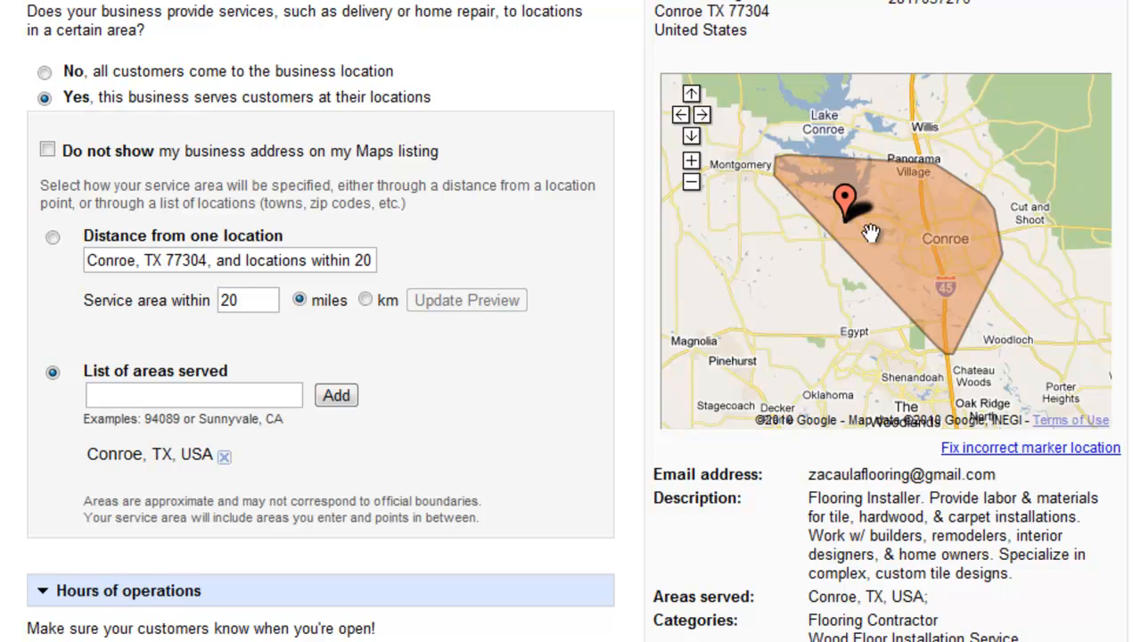
left_click(224, 456)
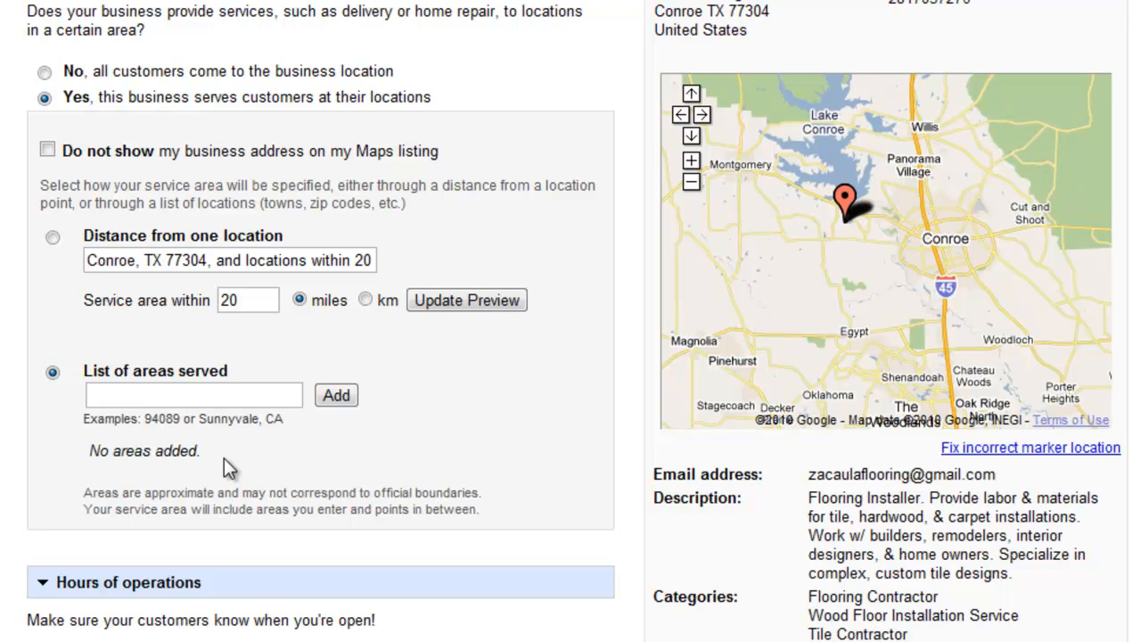
Add Conroe, TX 77304 to the areas served.
left_click(202, 395)
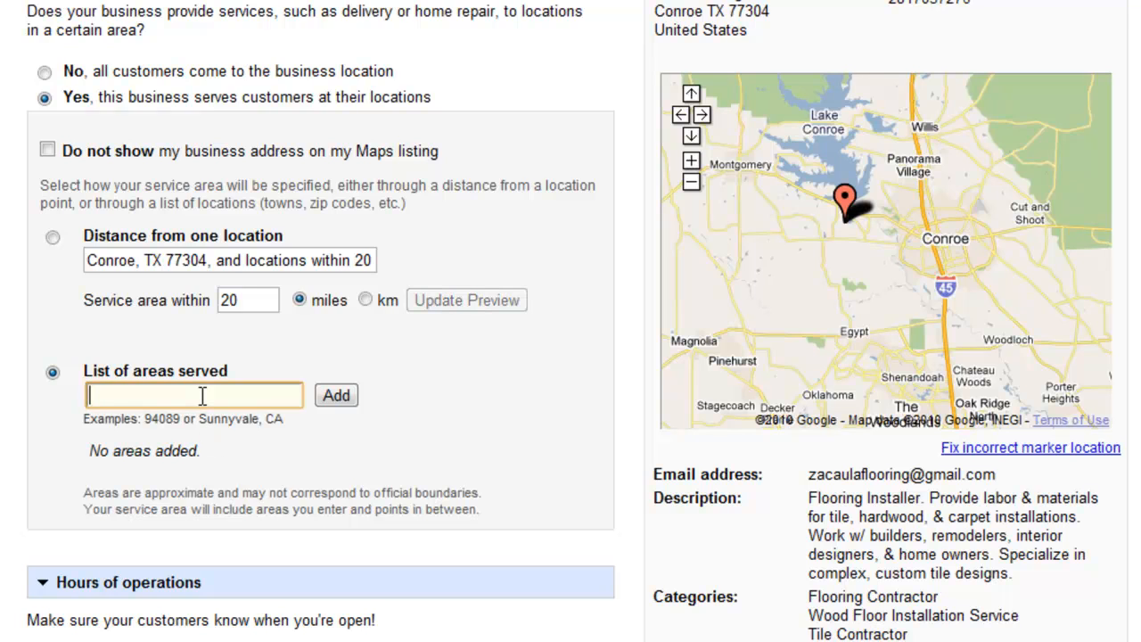
type("77304")
key("Return")
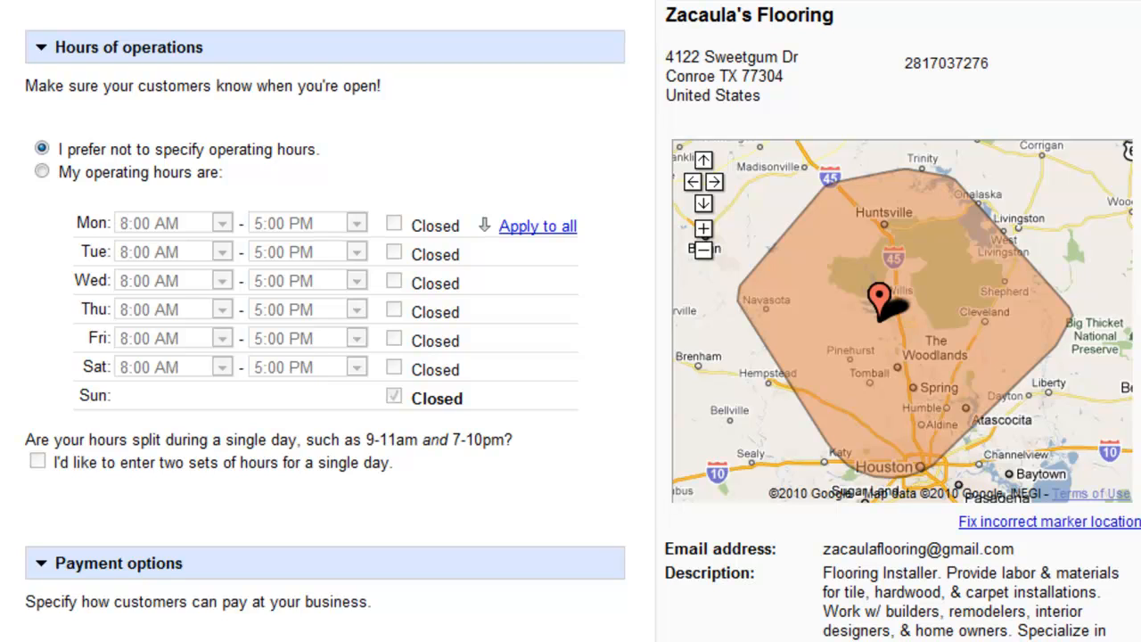
Set operating hours to 8:00 AM–5:00 PM Monday to Saturday, with Sunday closed.
left_click(42, 171)
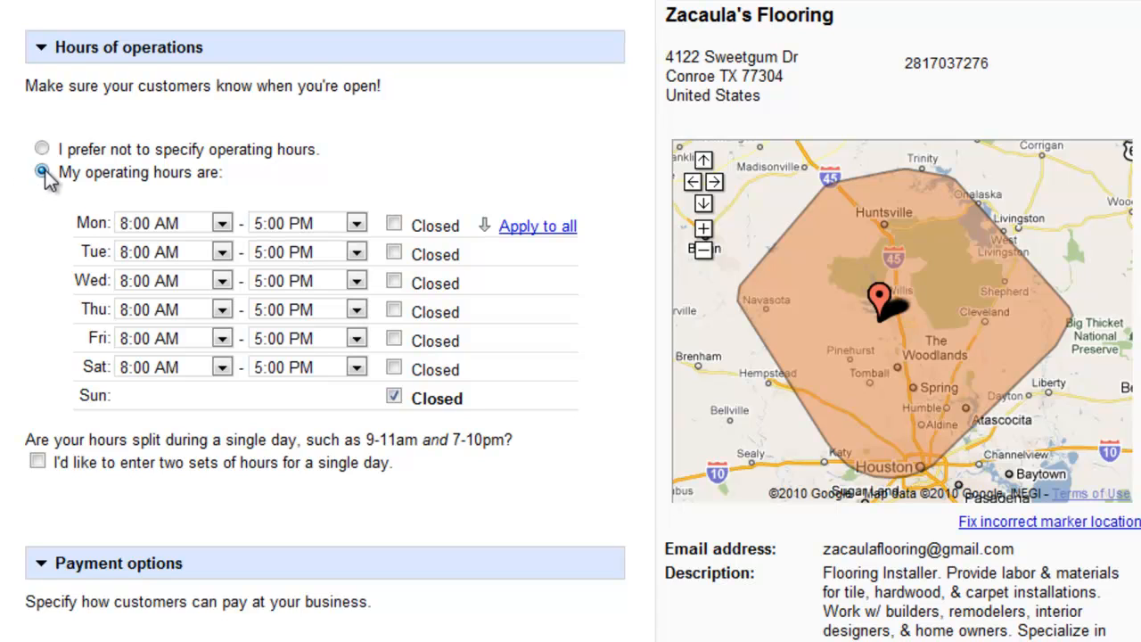
left_click(222, 225)
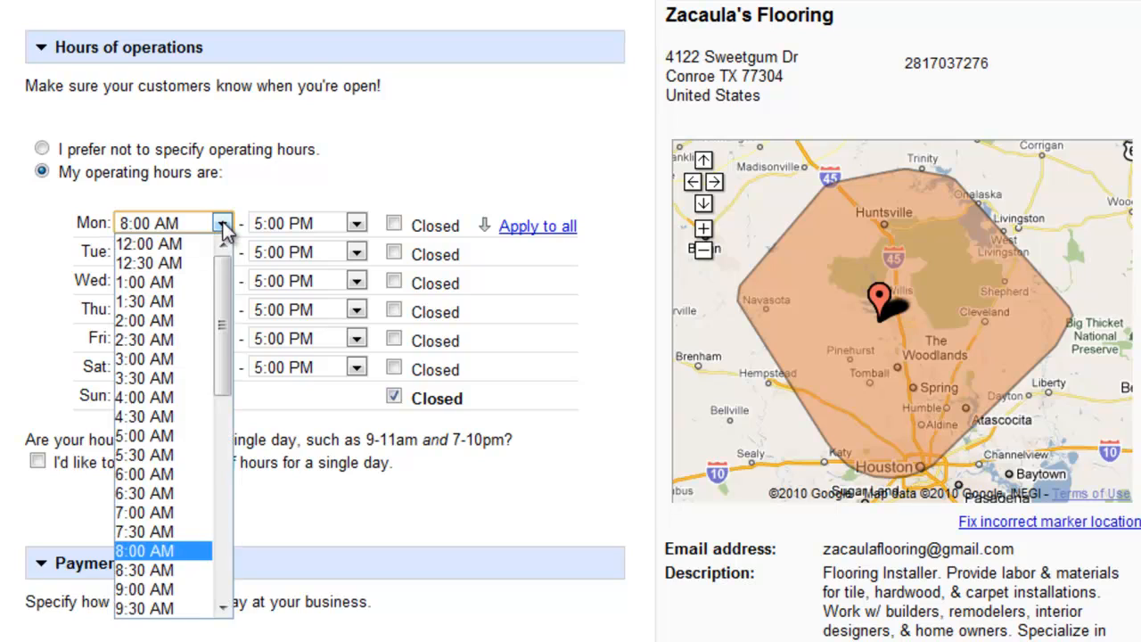
left_click(144, 550)
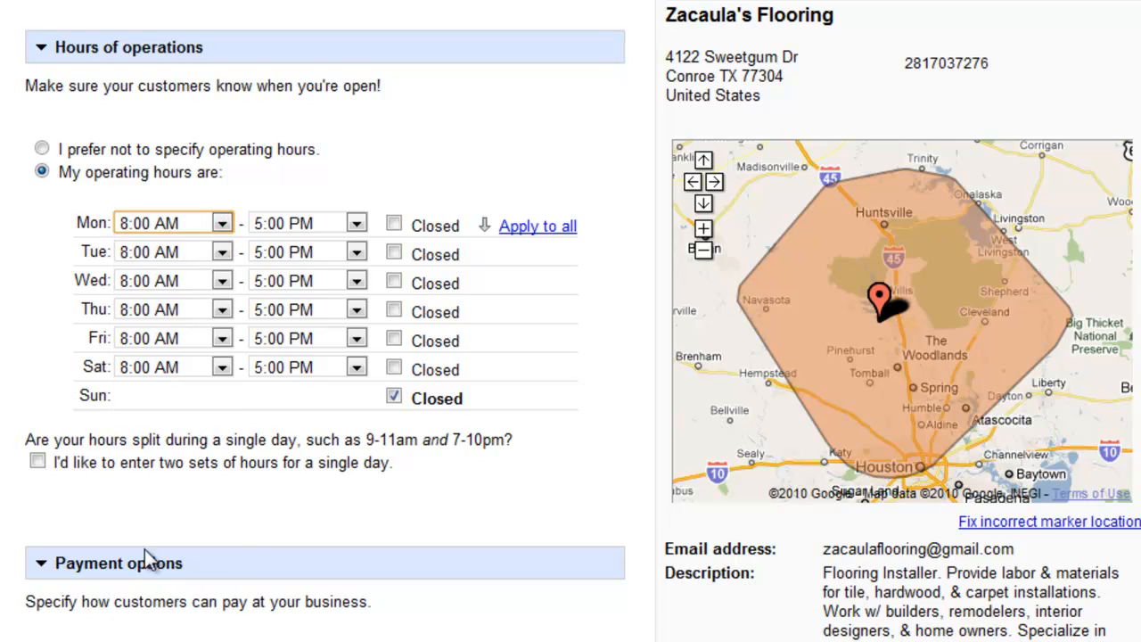
left_click(555, 228)
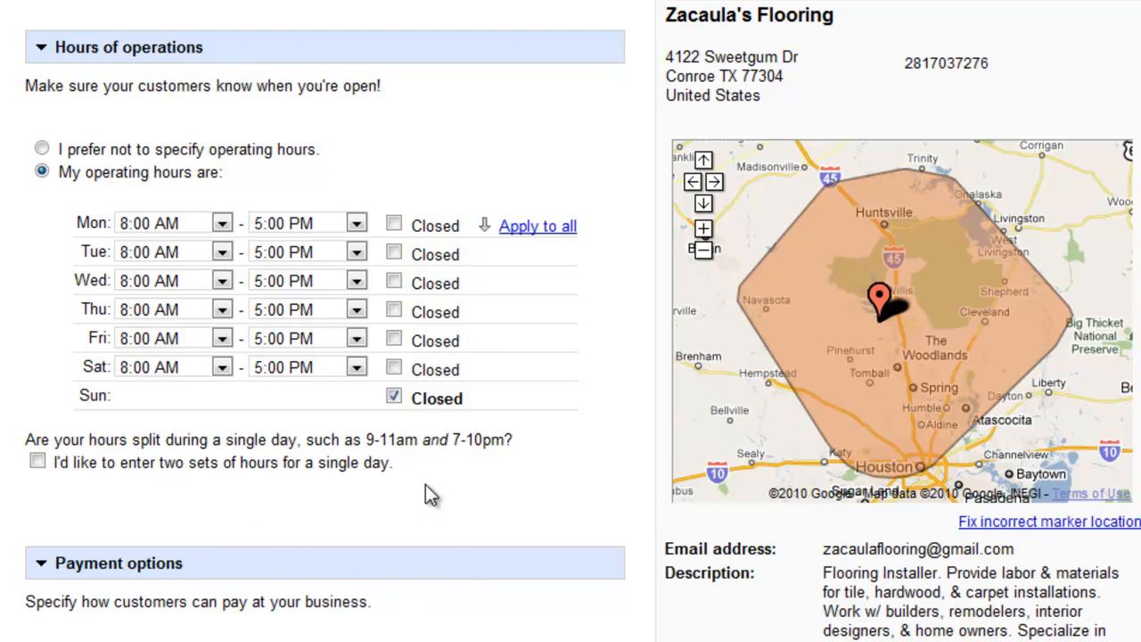
scroll(426, 495, "down", 1)
Tick Cash, Check, American Express, Visa, MasterCard and Paypal as accepted payments.
scroll(426, 494, "down", 3)
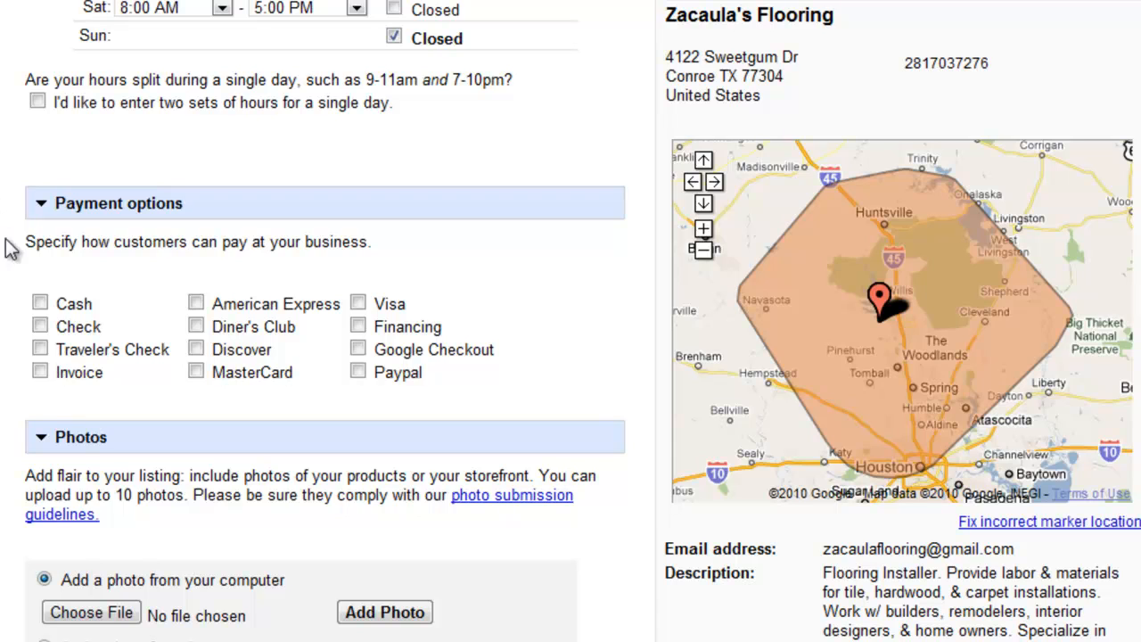
left_click(39, 303)
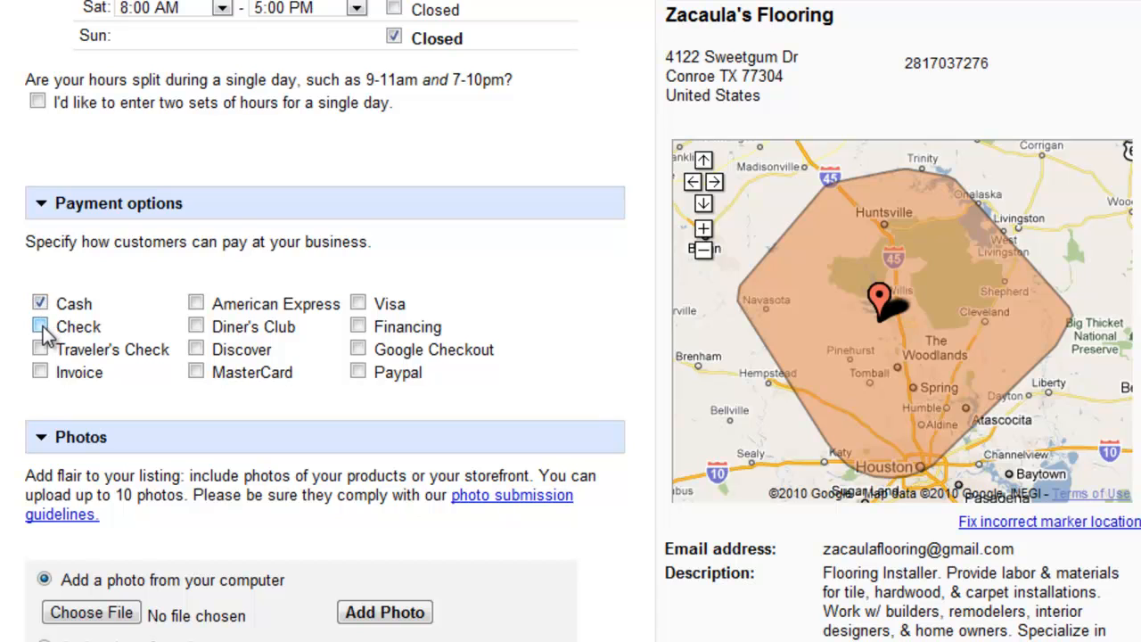
left_click(41, 326)
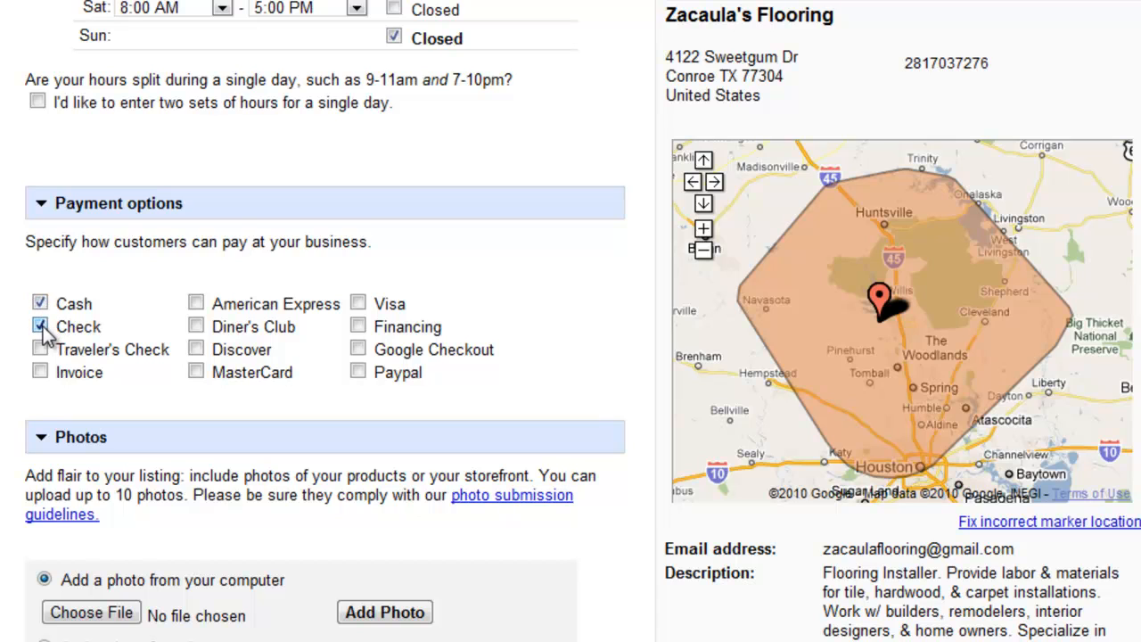
left_click(195, 303)
left_click(357, 304)
left_click(195, 372)
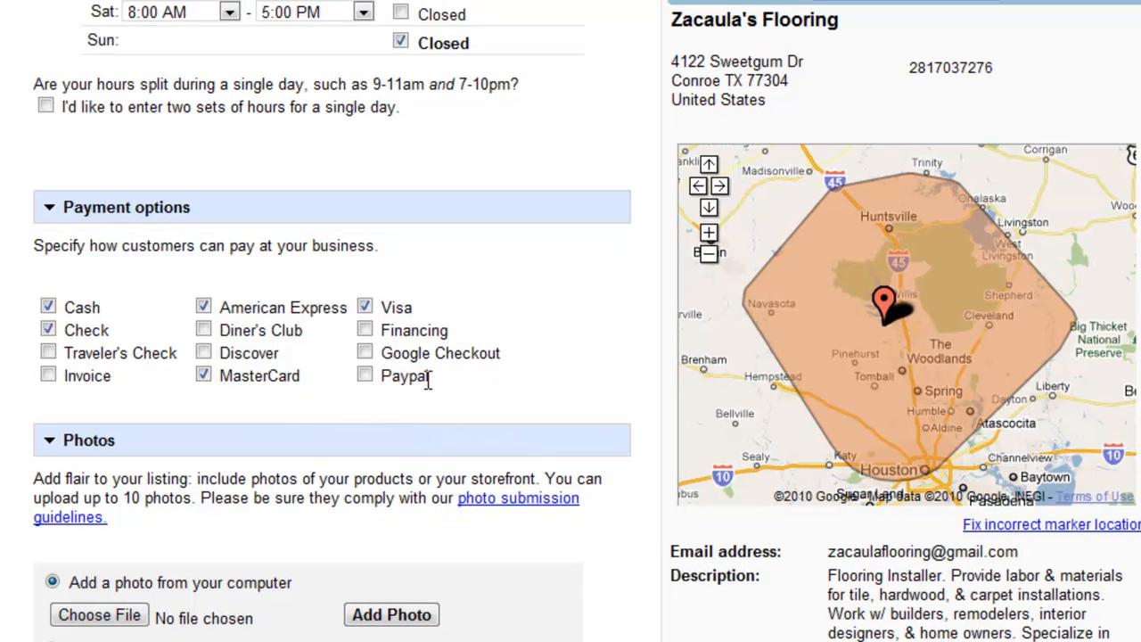
left_click(365, 376)
scroll(196, 378, "down", 3)
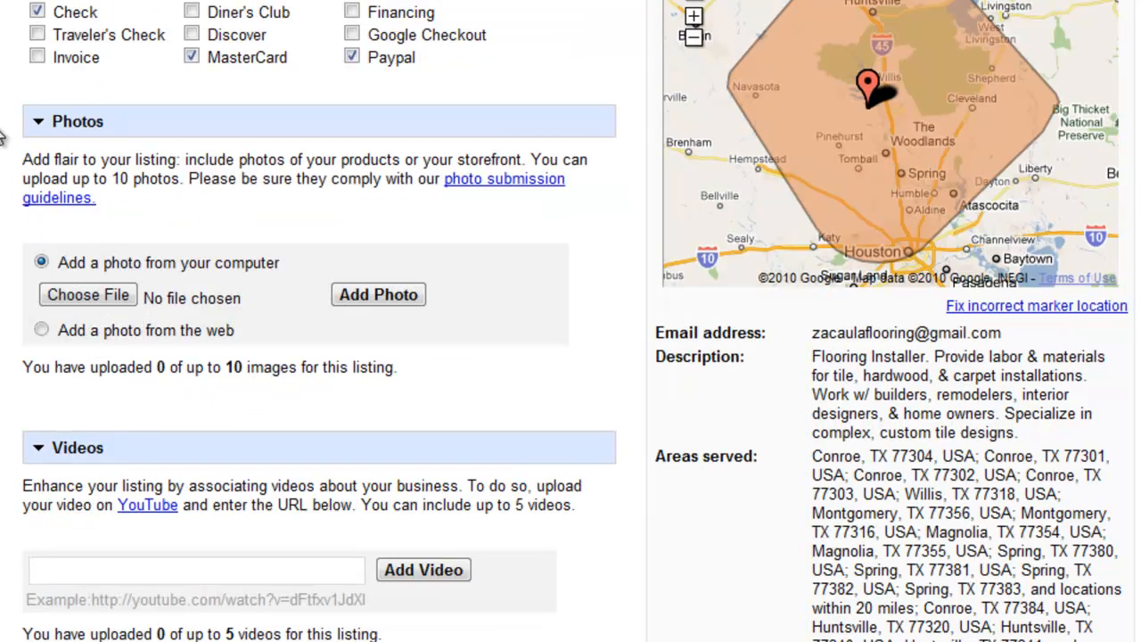
scroll(2, 134, "down", 1)
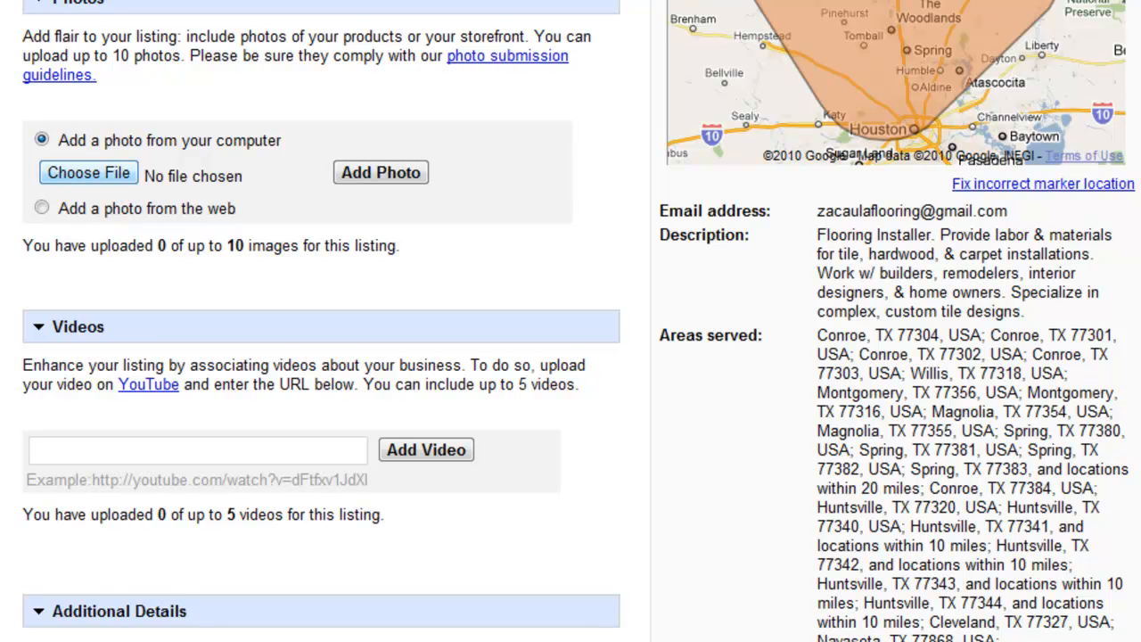
Upload Picture 1 as a photo on the listing.
left_click(118, 186)
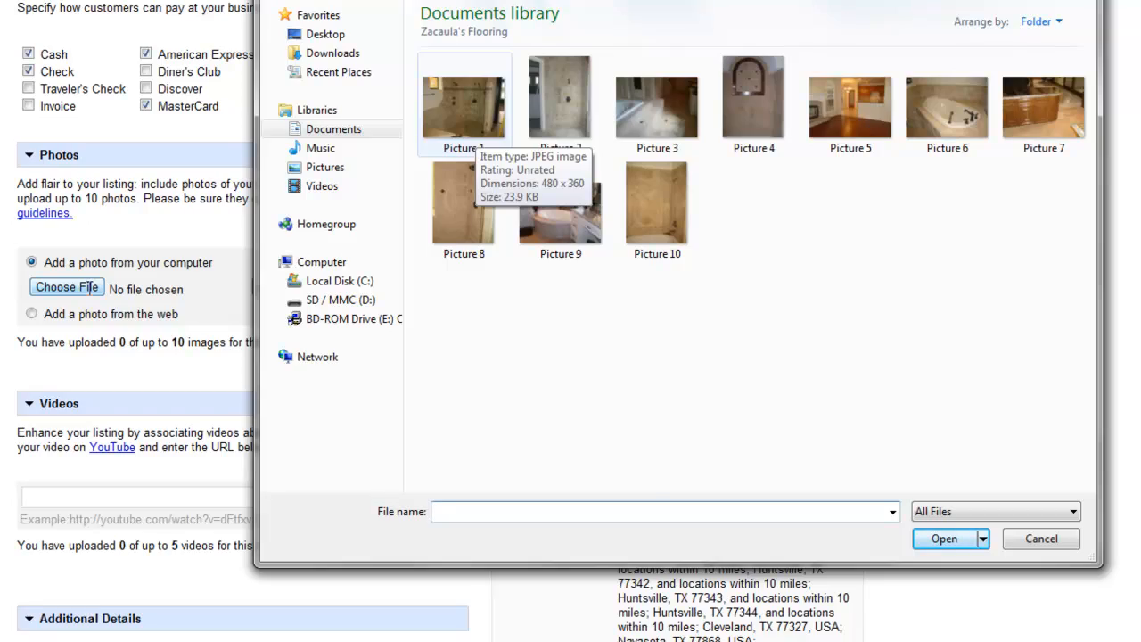
double_click(476, 130)
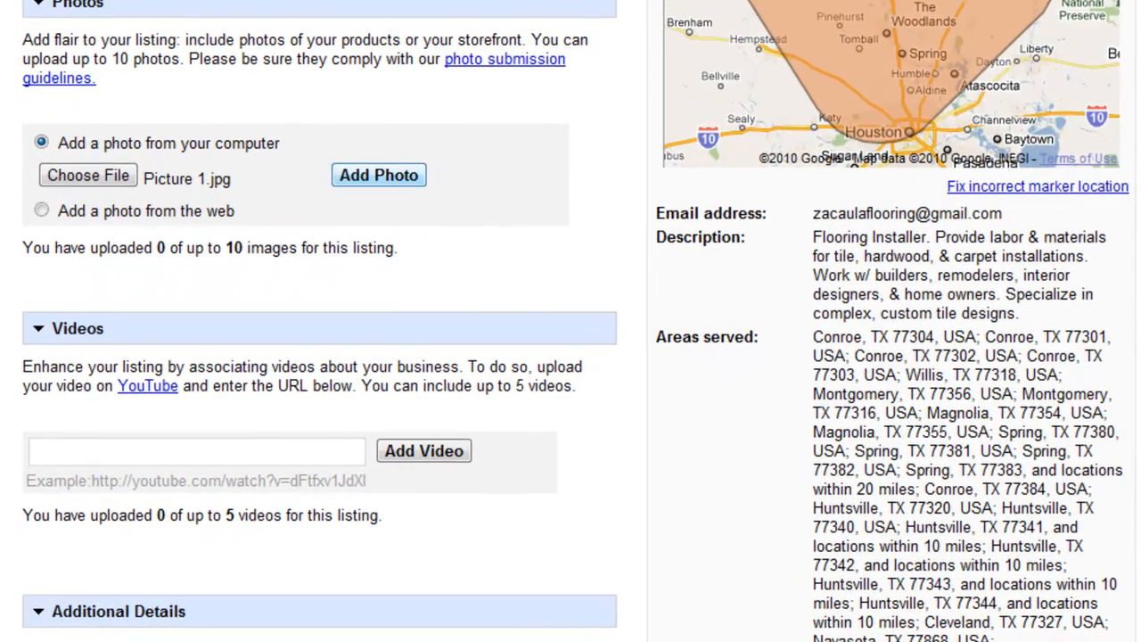
left_click(378, 174)
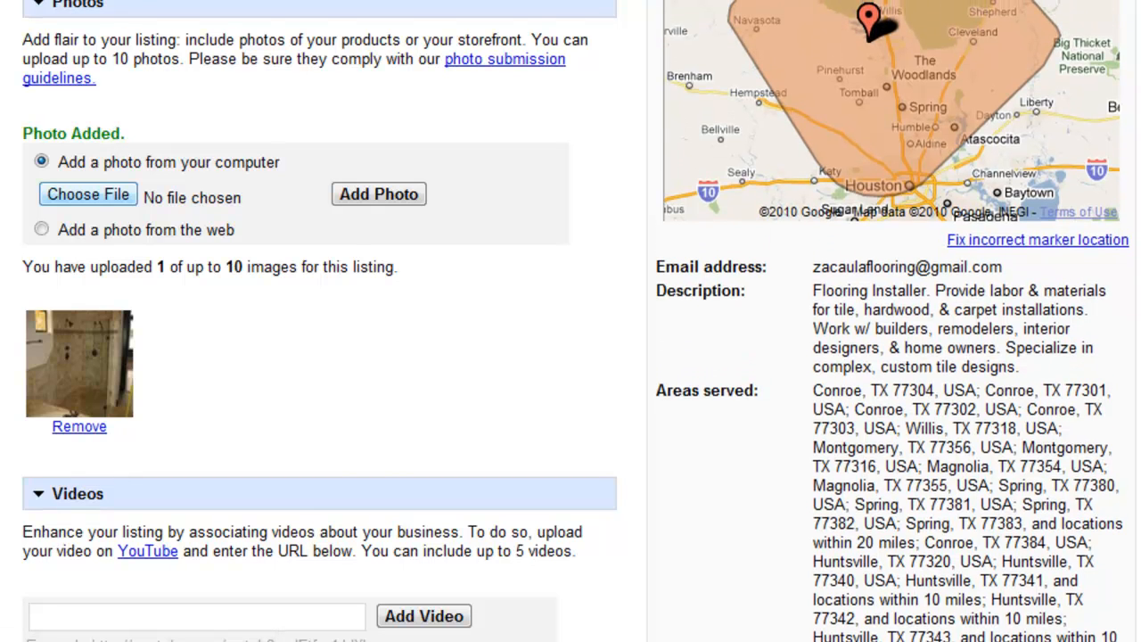
Upload Picture 6 as the next listing photo.
left_click(88, 194)
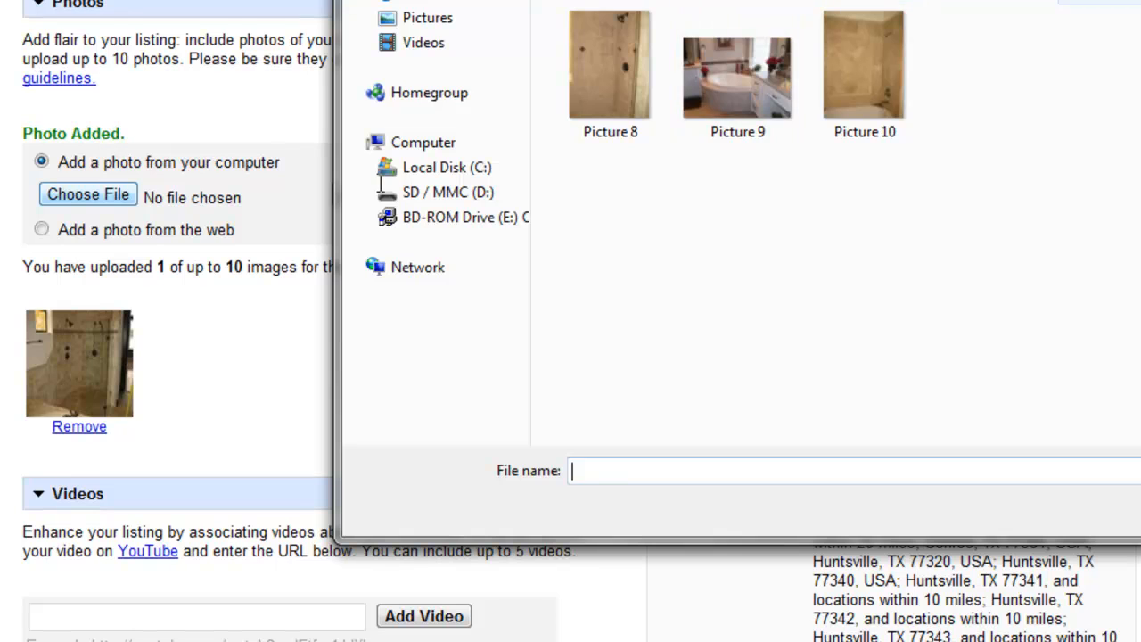
type("Picture 6")
key("Return")
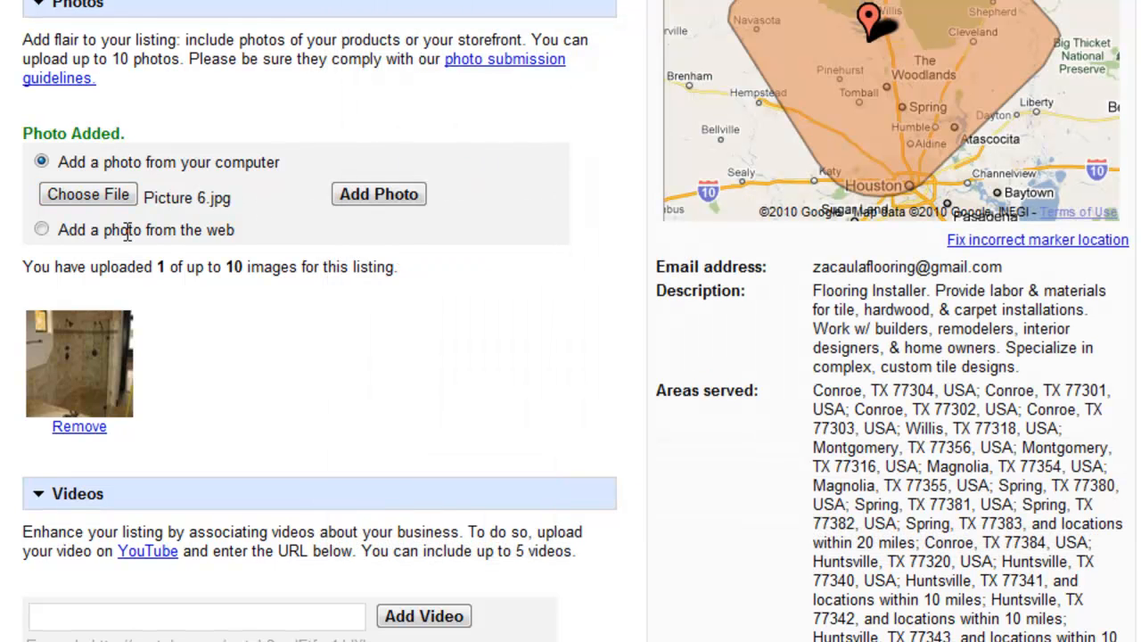
key("Return")
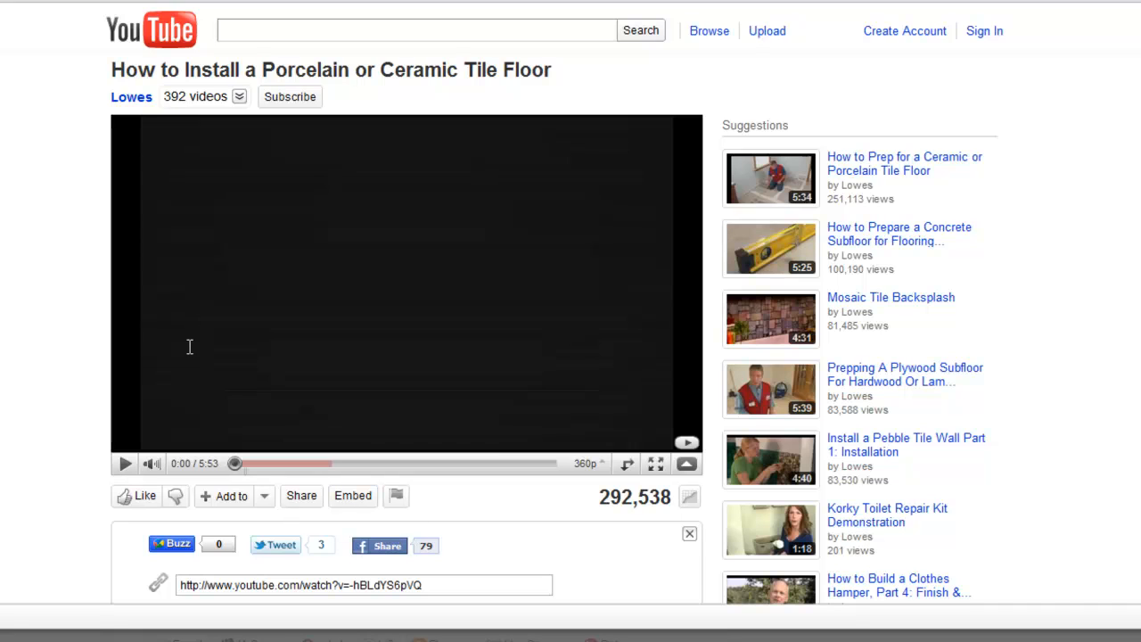
Copy the Lowes tile floor video link from its share box and return to the listing form.
left_click(301, 495)
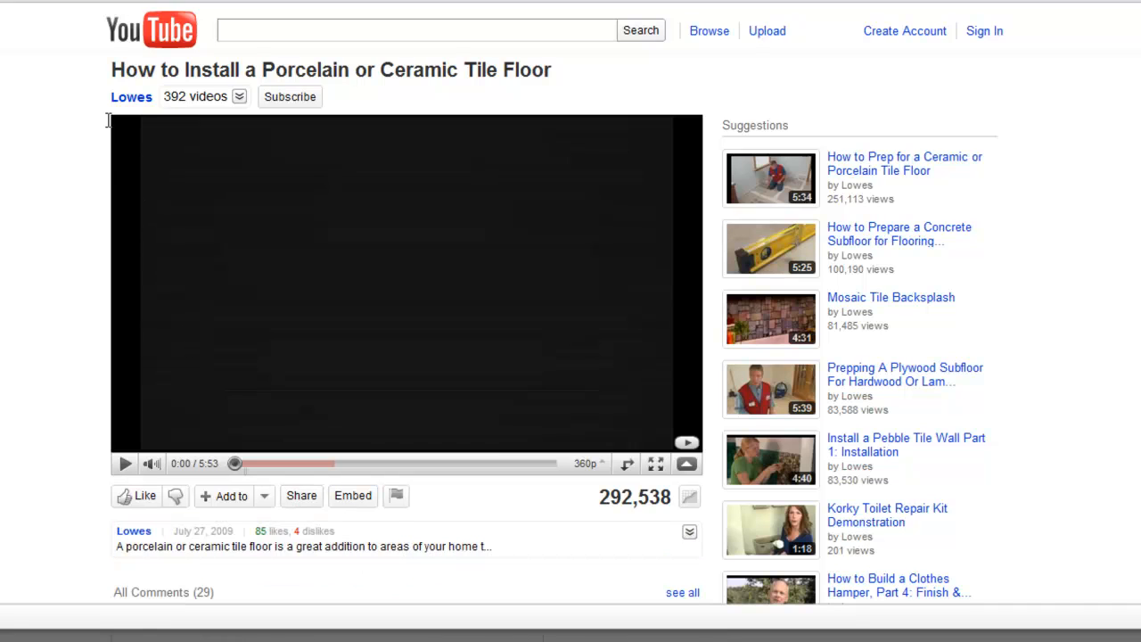
left_click(301, 495)
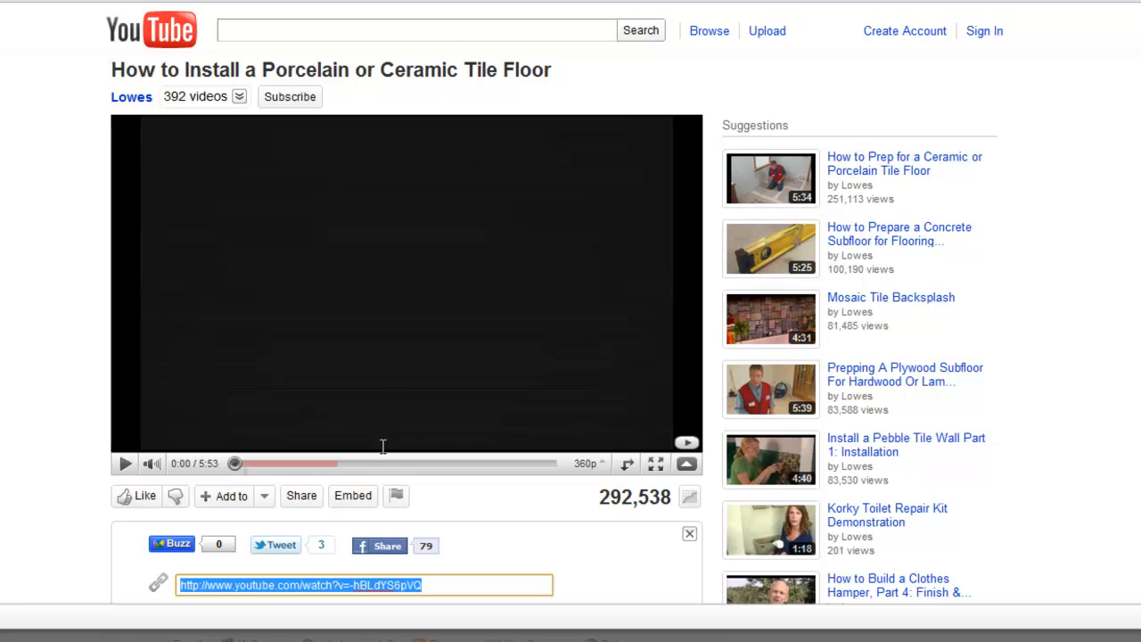
right_click(383, 445)
key("Up")
key("Up")
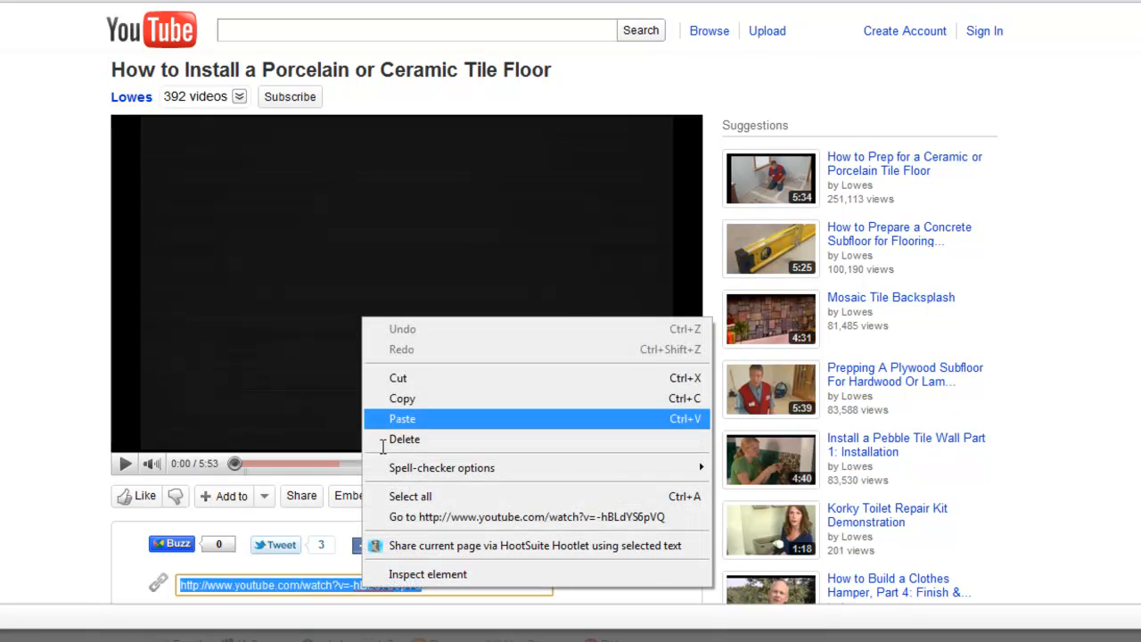
key("Return")
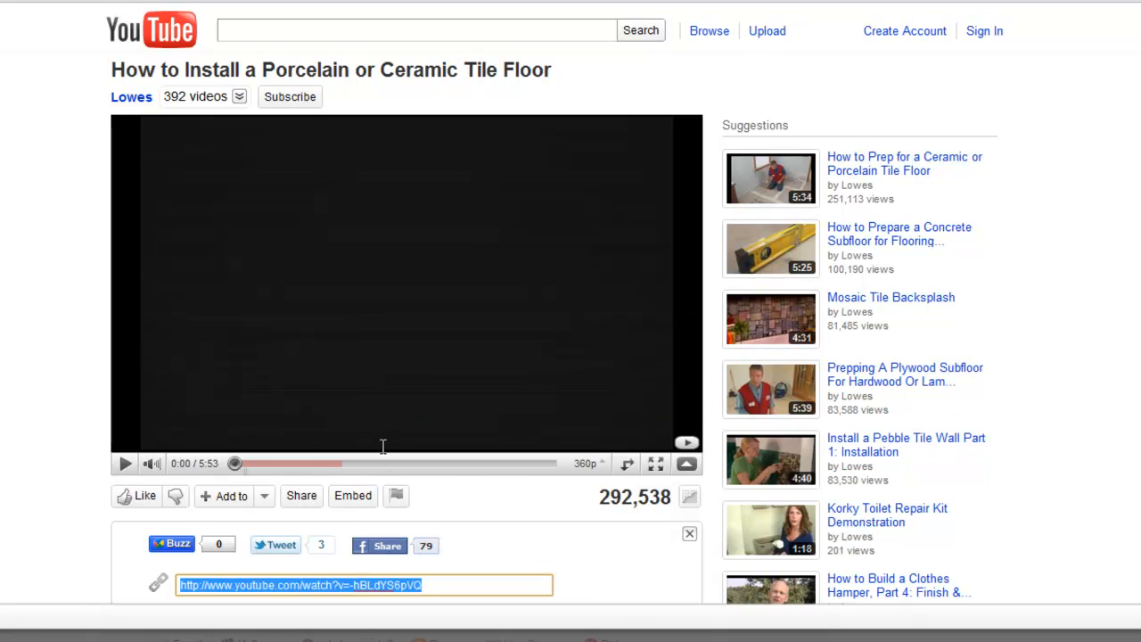
key("alt+Tab")
Paste the copied YouTube tile-installation link into the video field and add it to the listing.
left_click(156, 530)
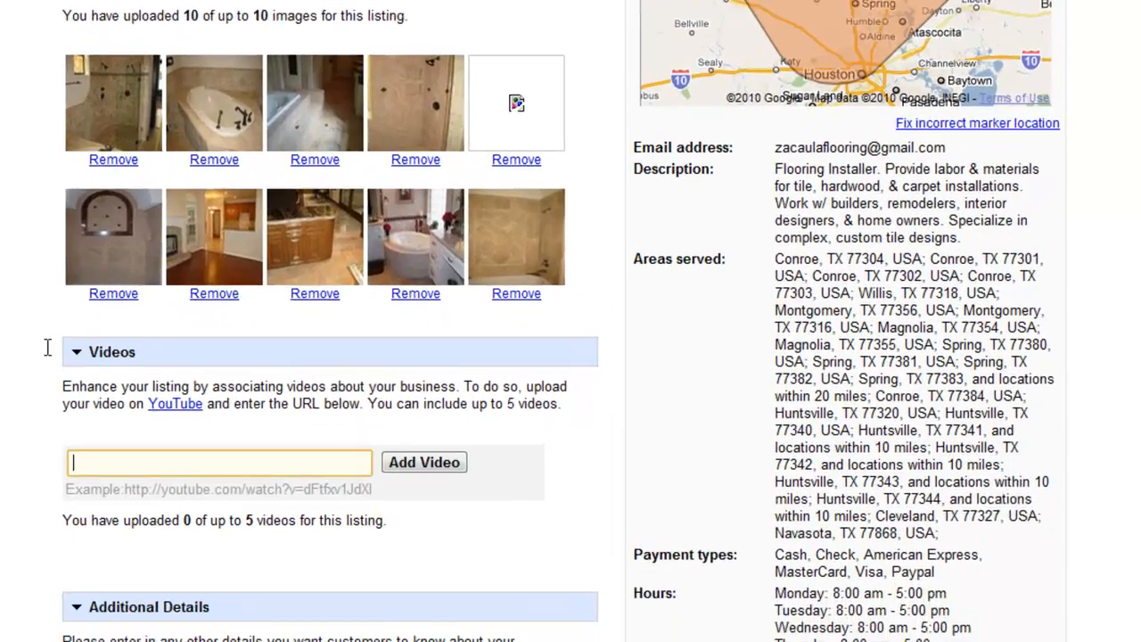
right_click(156, 530)
key("Return")
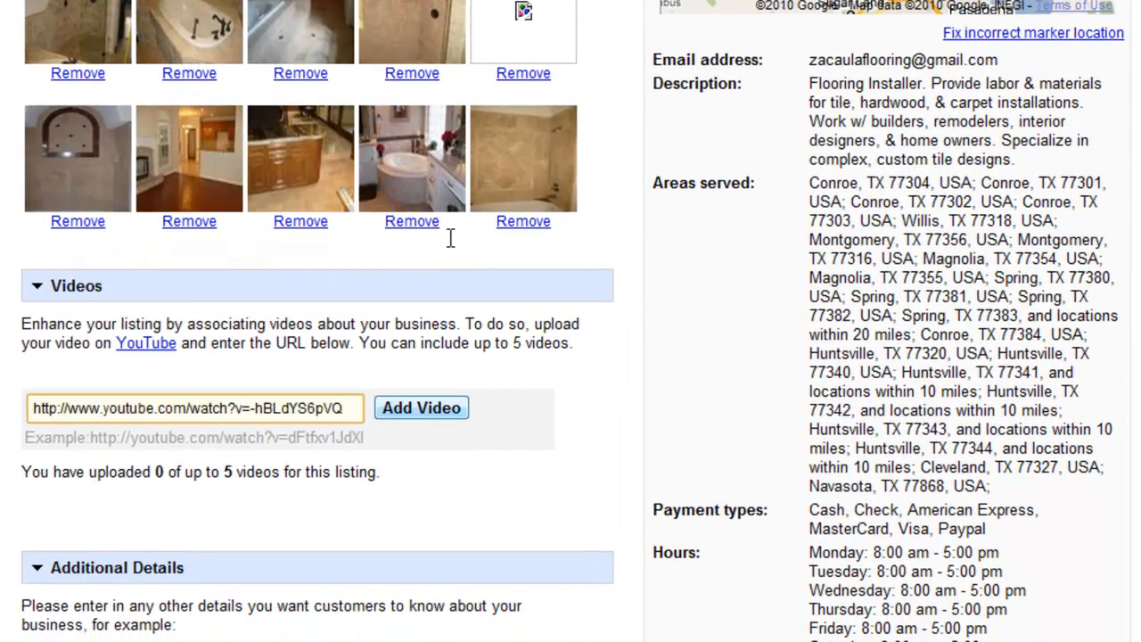
key("Return")
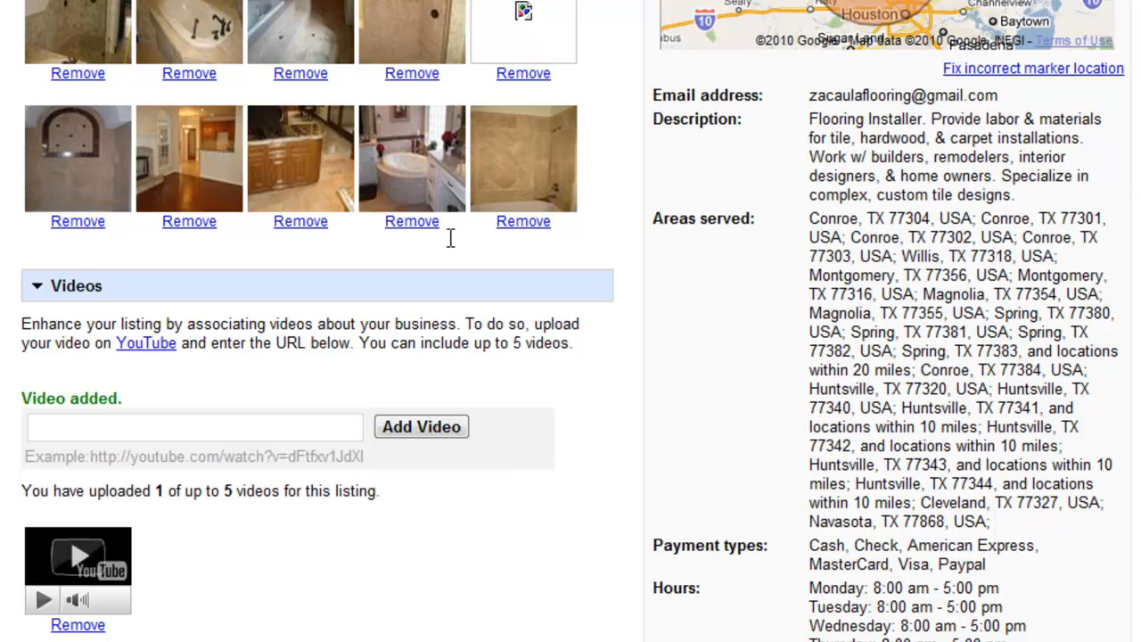
scroll(450, 238, "down", 2)
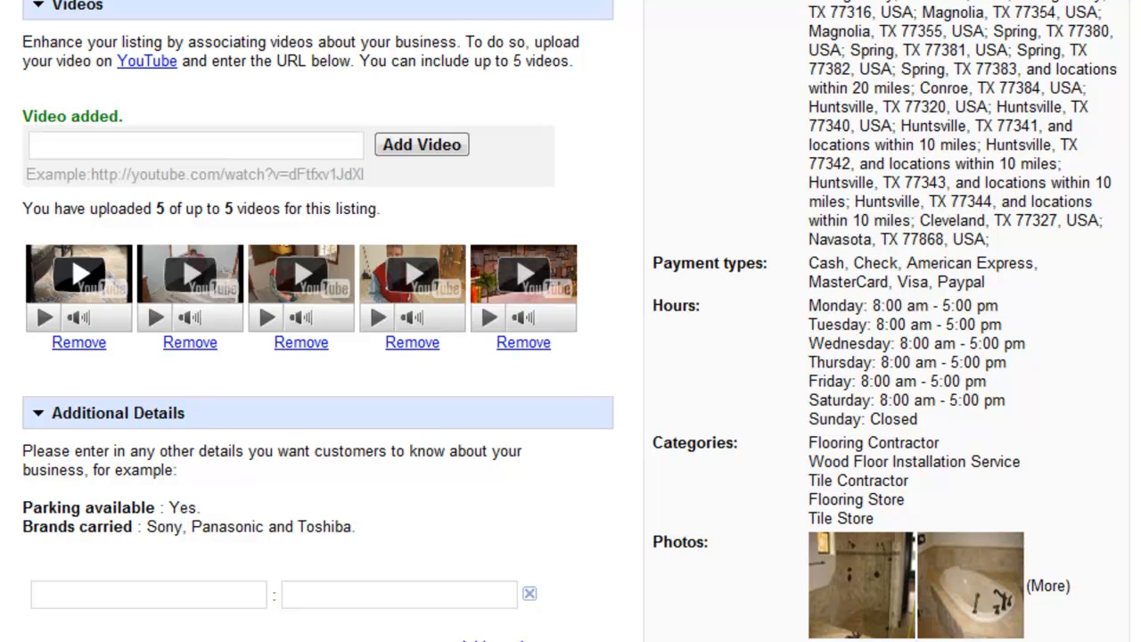
Enter a 'Brands' detail and accept the suggested value 'Emser, Marrazzi, MasterTile, Tile'.
scroll(570, 321, "down", 3)
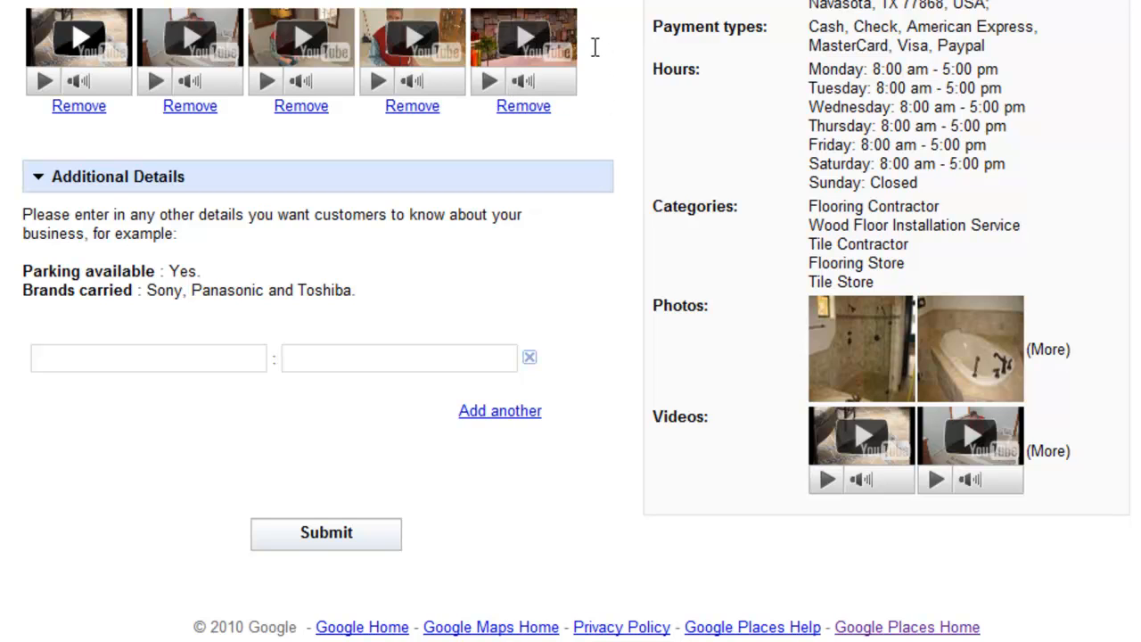
key("Tab")
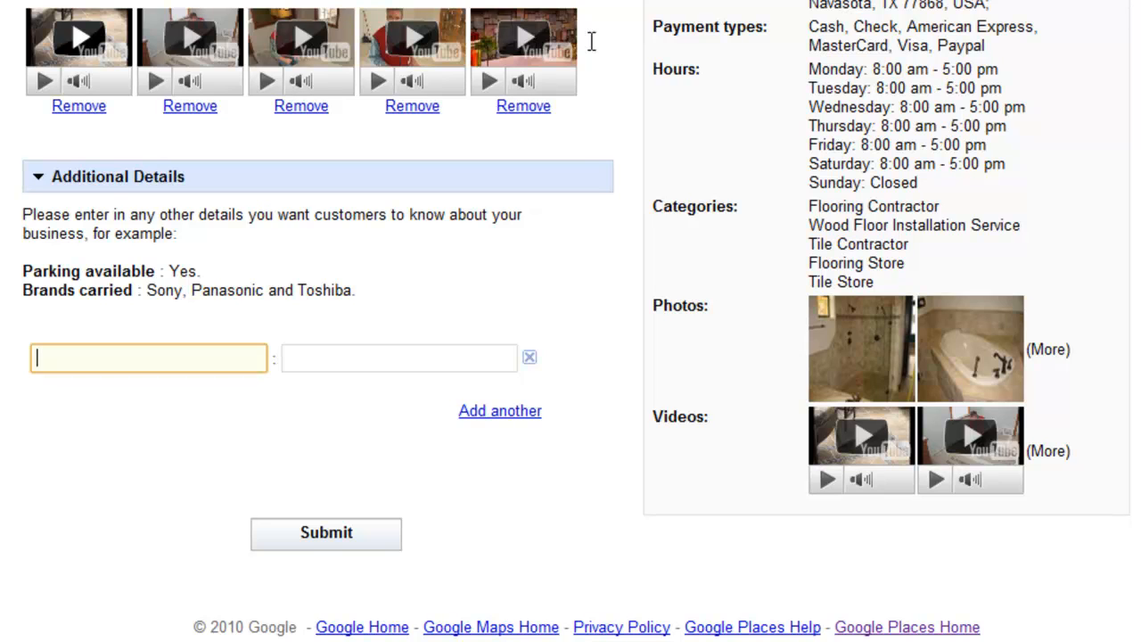
type("Barn")
key("BackSpace")
key("BackSpace")
key("BackSpace")
type("rands")
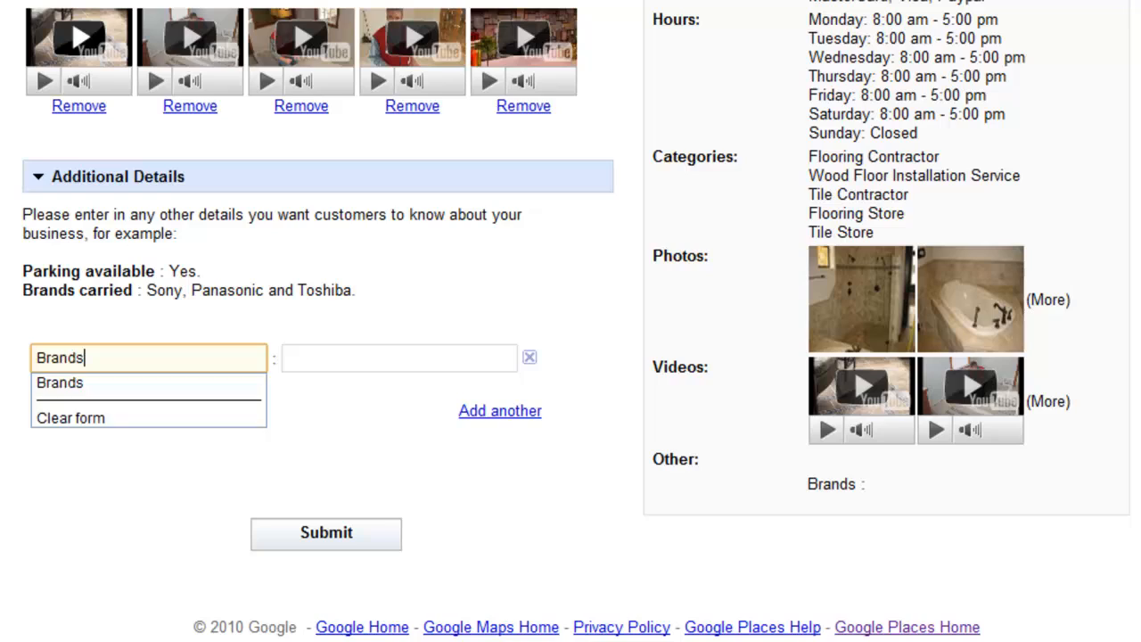
key("Tab")
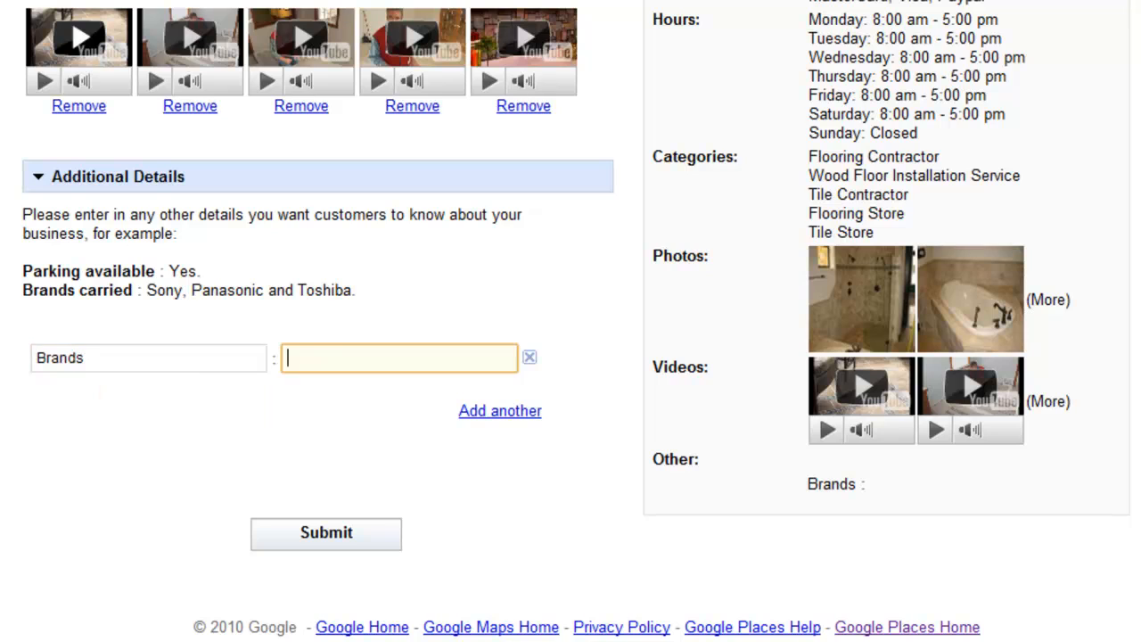
type("Emser")
key("Down")
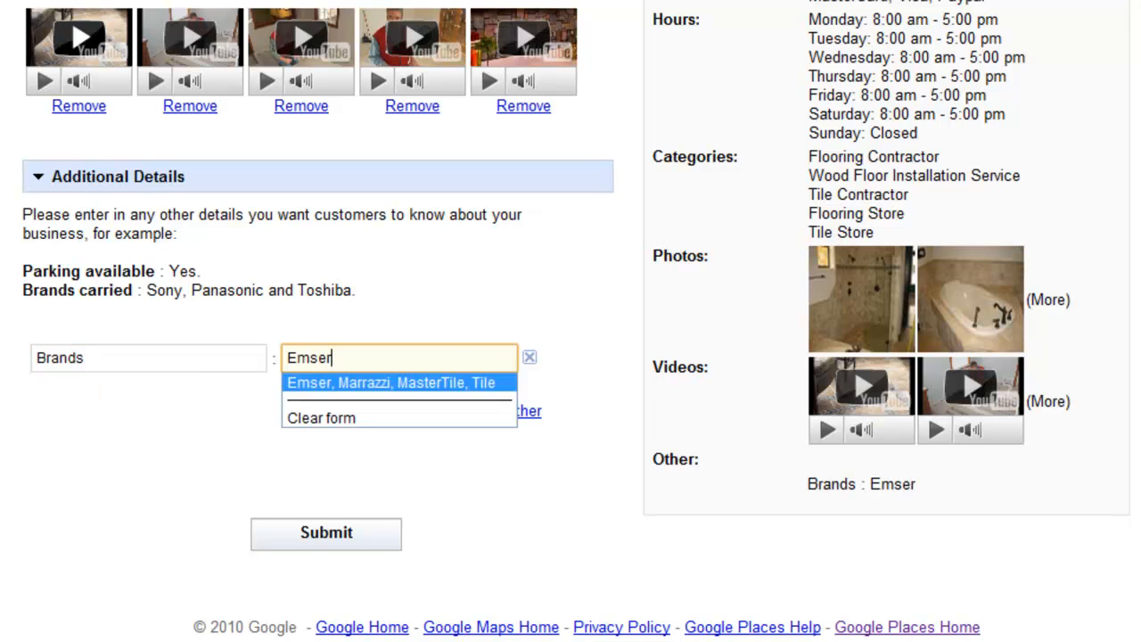
key("Return")
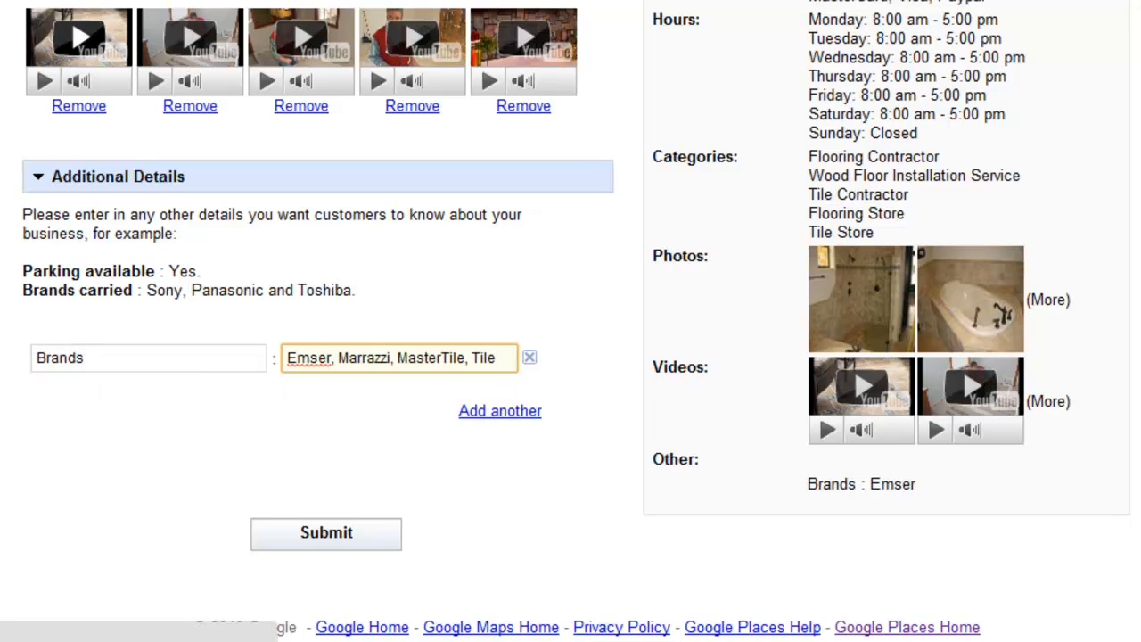
Add another detail row and leave it empty.
left_click(500, 411)
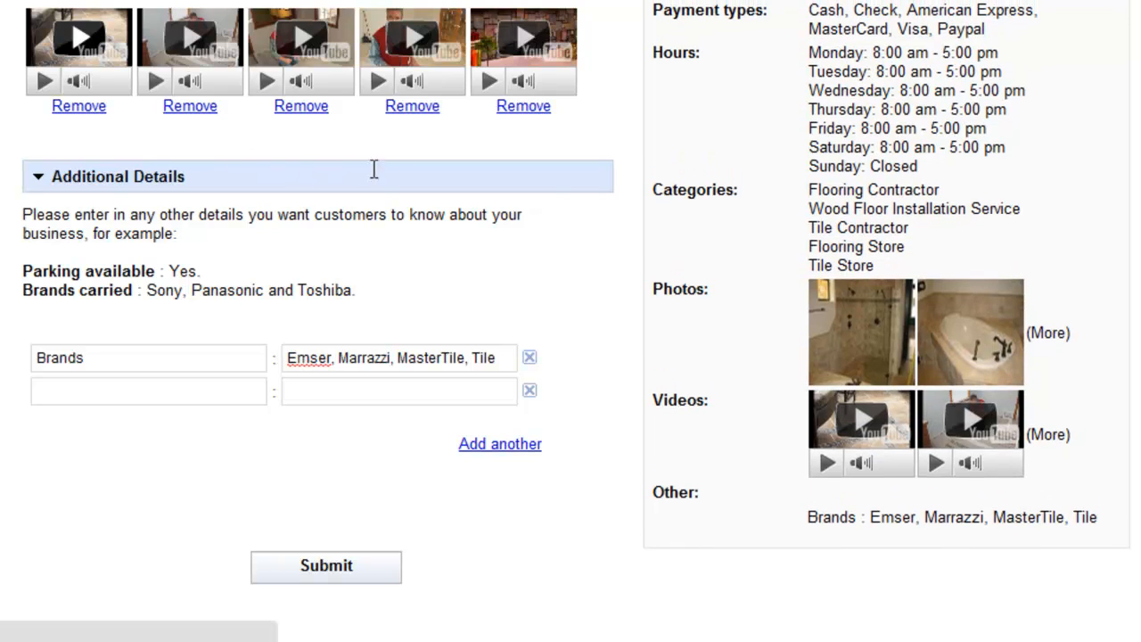
key("Tab")
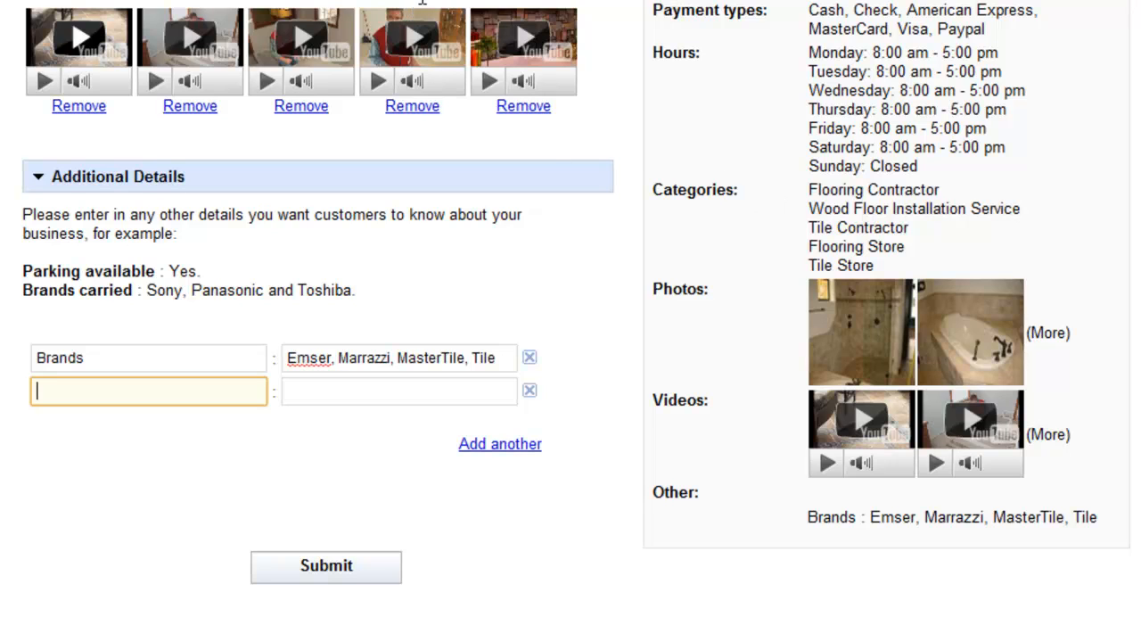
key("Tab")
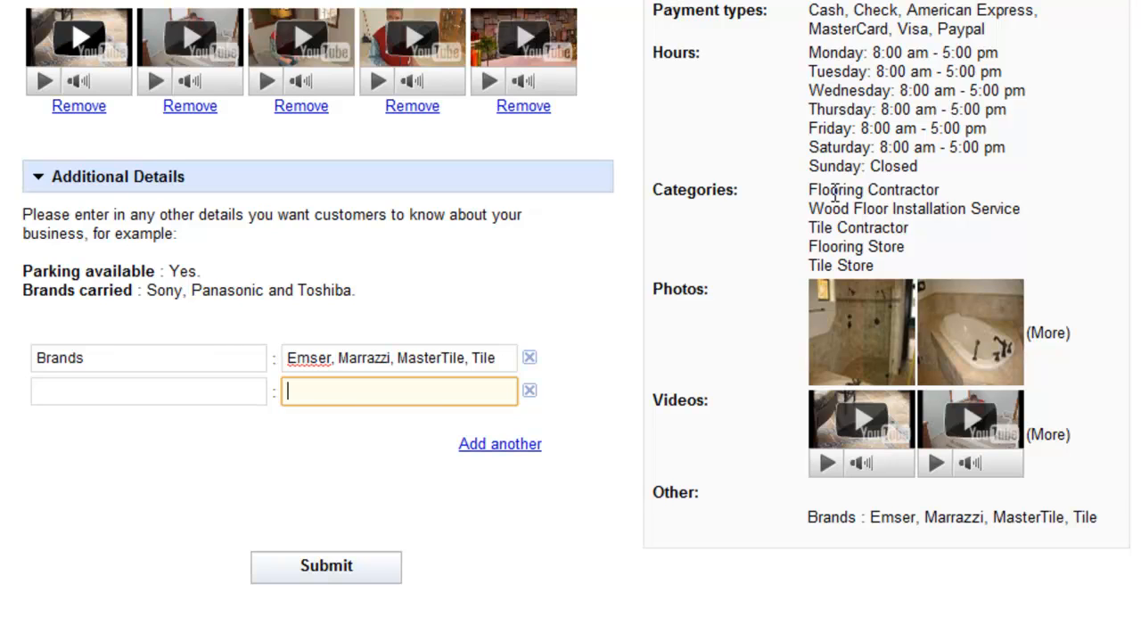
key("shift+Tab")
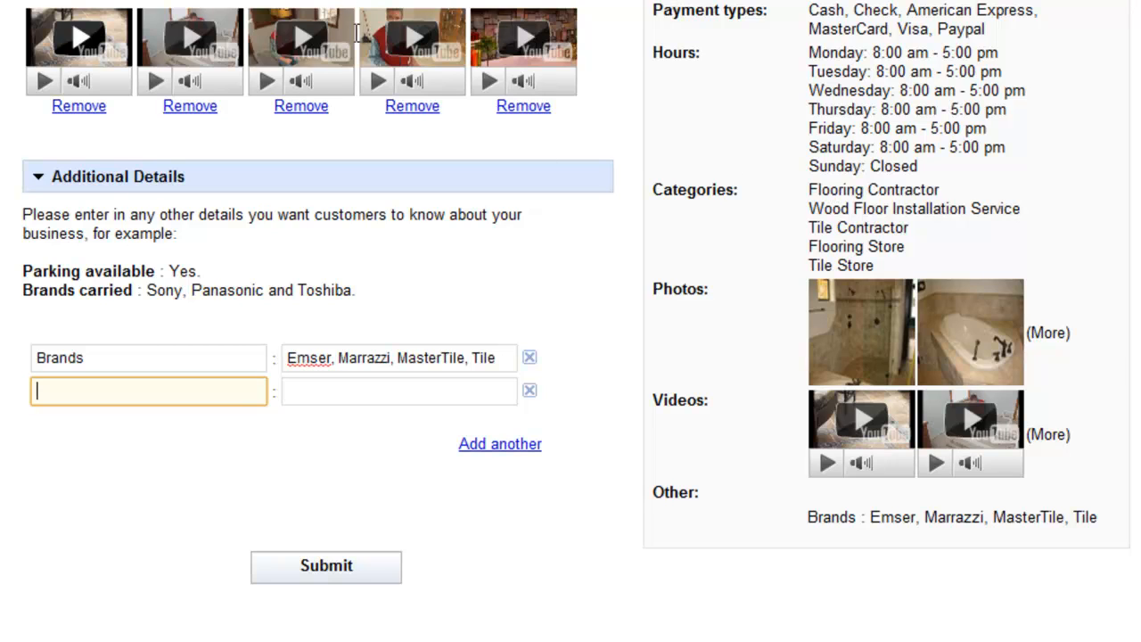
left_click(845, 245)
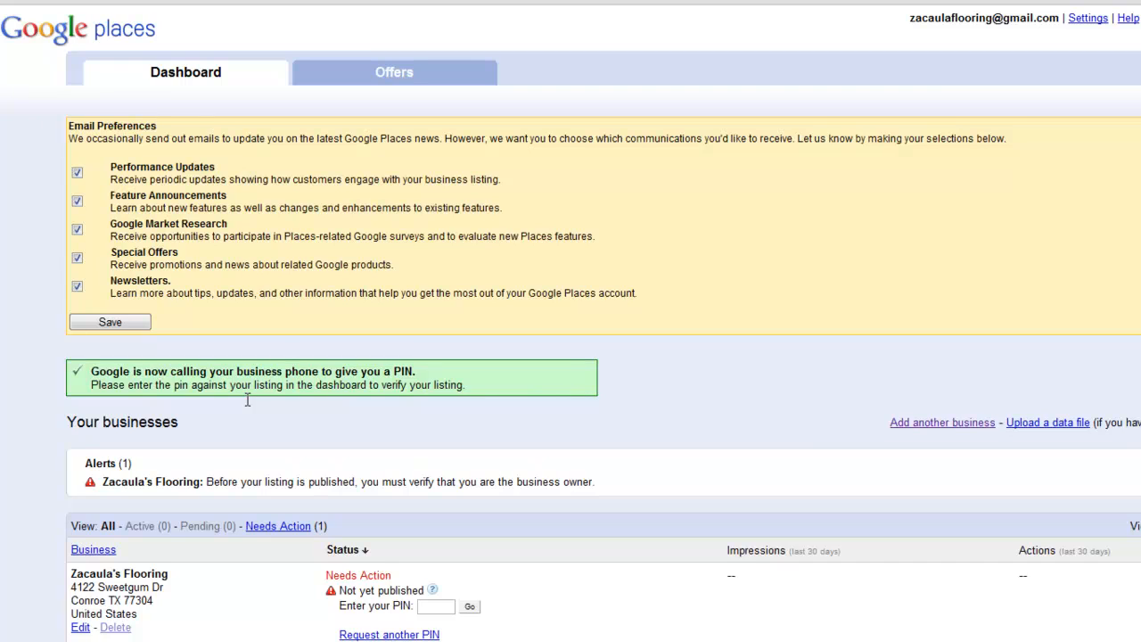
Uncheck Newsletters, Special Offers, Google Market Research and Feature Announcements emails, then save.
scroll(247, 400, "down", 1)
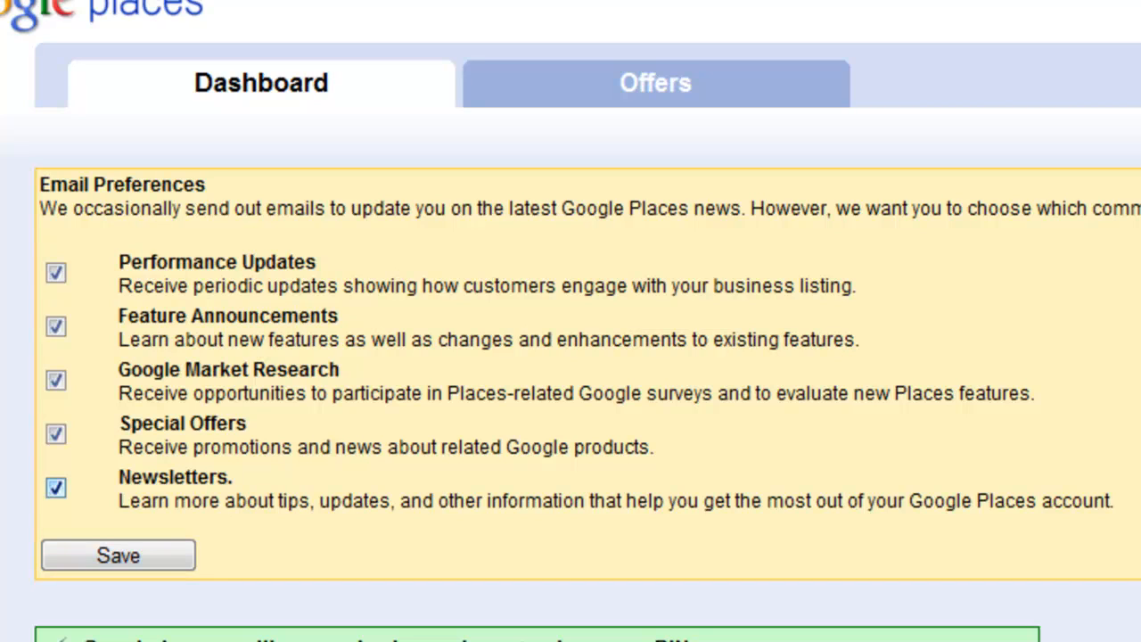
left_click(56, 488)
left_click(55, 434)
left_click(55, 381)
left_click(56, 327)
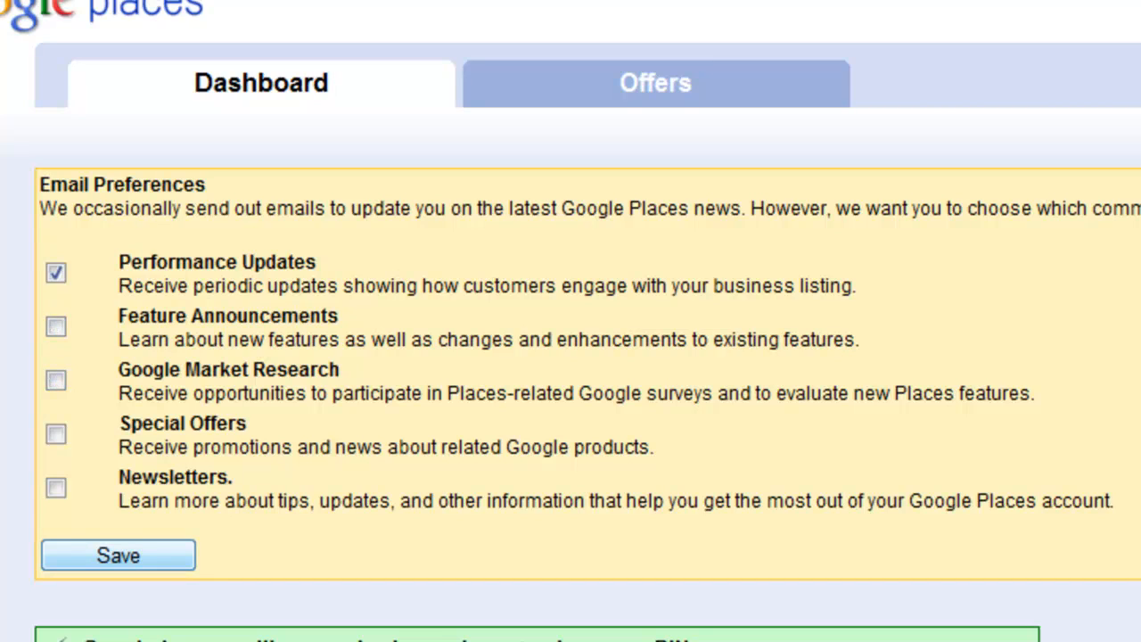
left_click(117, 555)
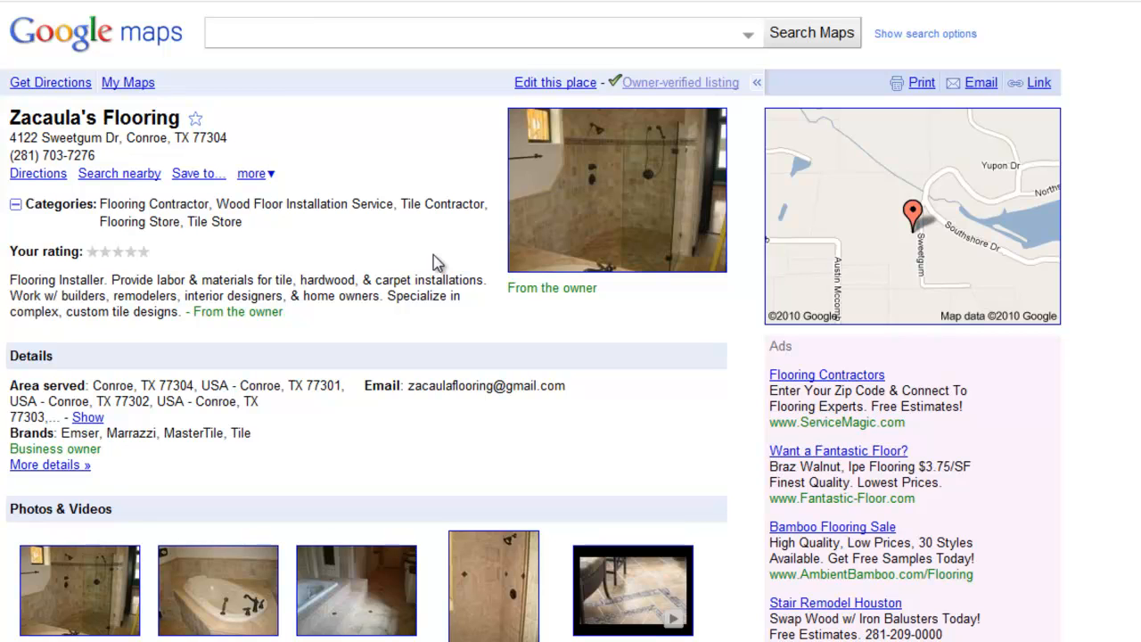
scroll(433, 255, "down", 2)
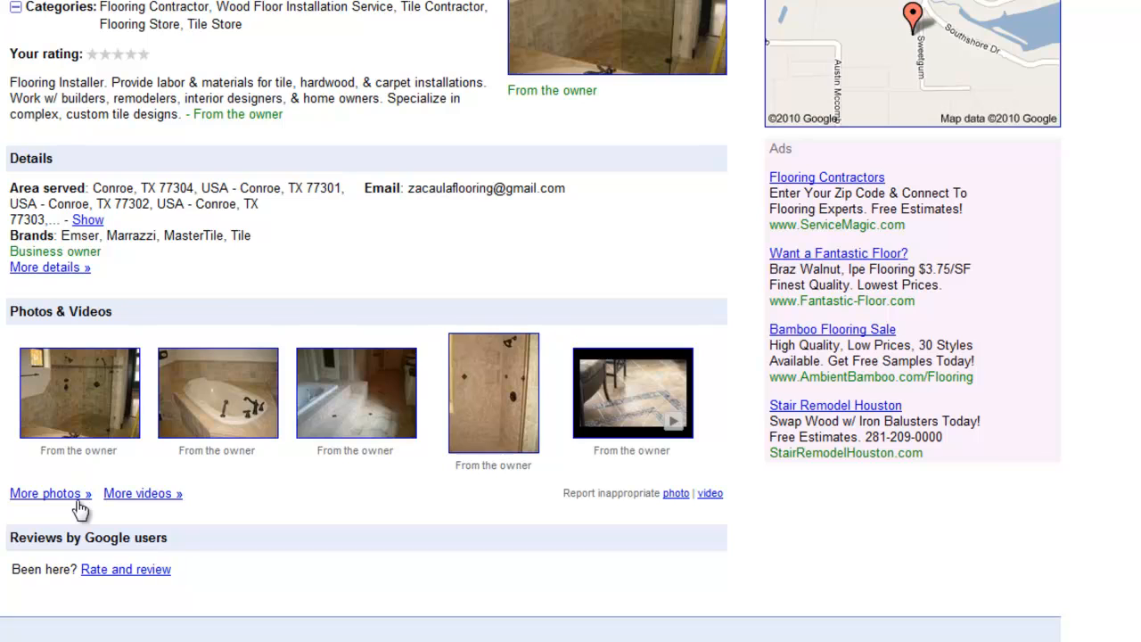
left_click(126, 494)
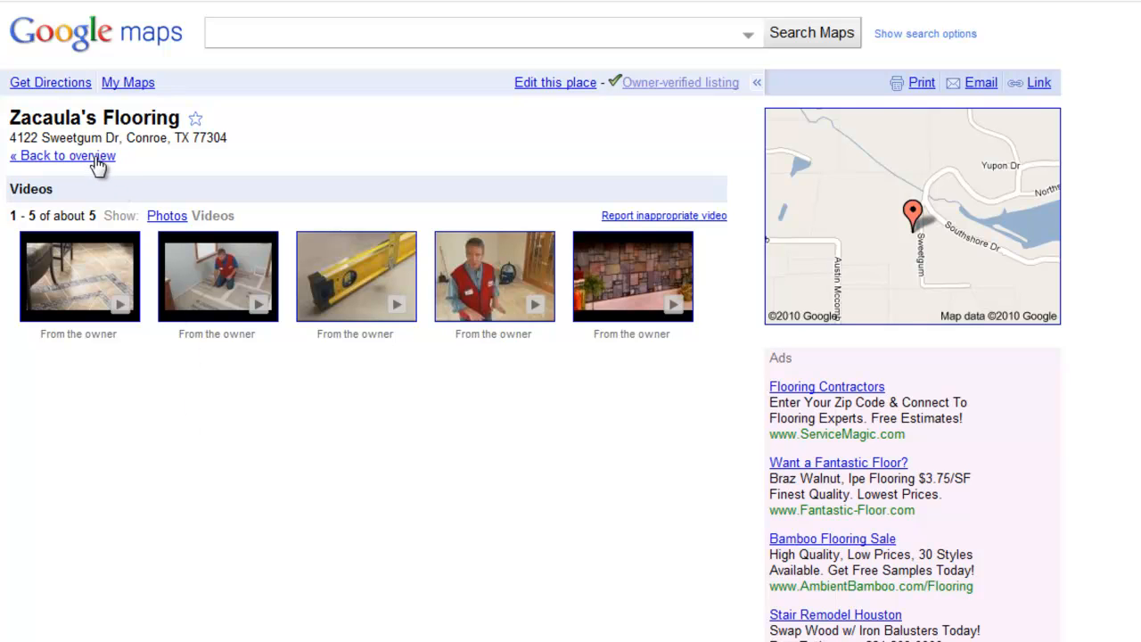
scroll(389, 512, "down", 3)
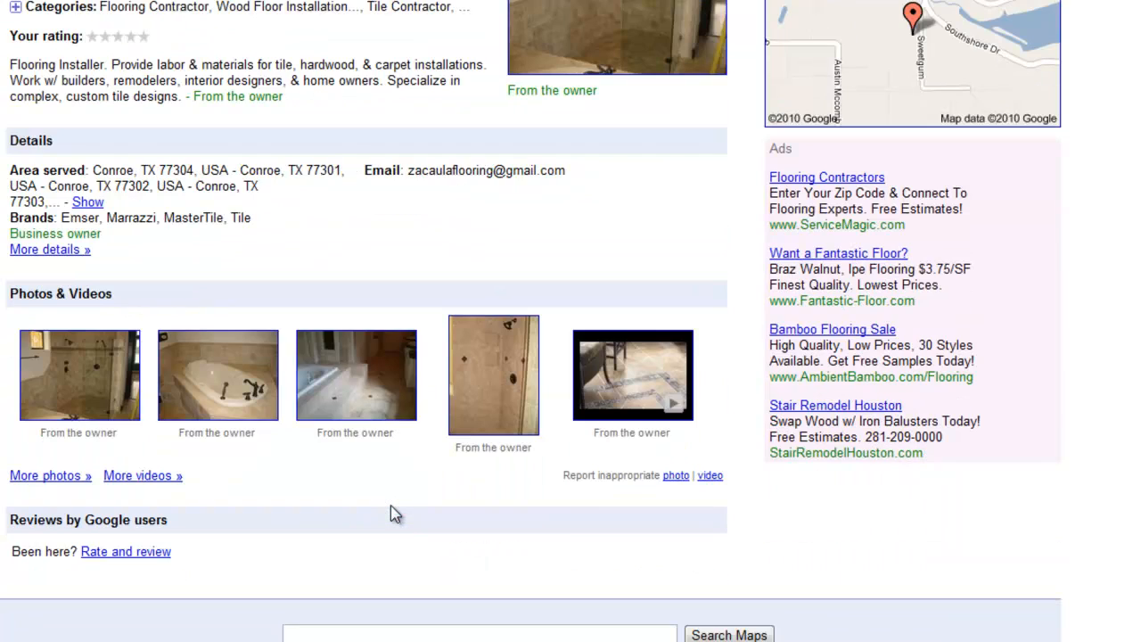